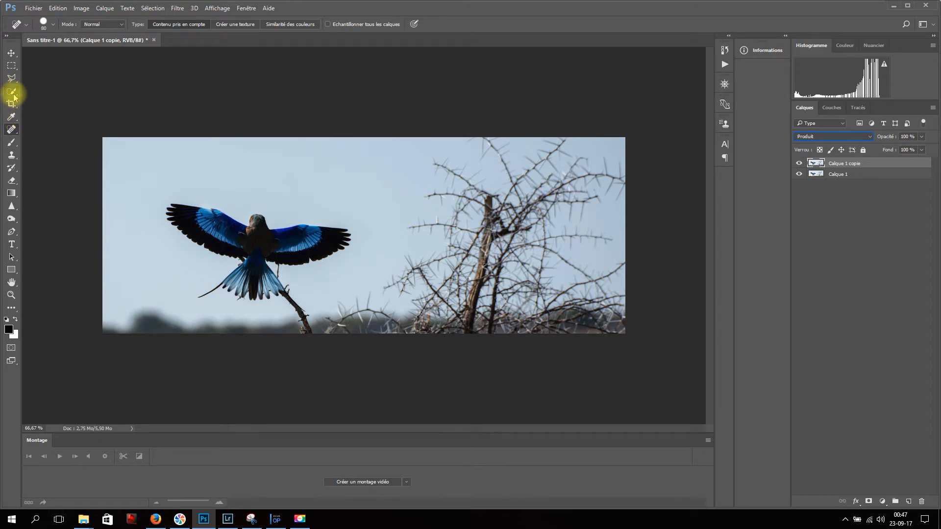
# Make a rectangular selection around the bird and open it in Select and Mask
pyautogui.click(11, 66)
pyautogui.moveTo(155, 183); pyautogui.dragTo(363, 306)
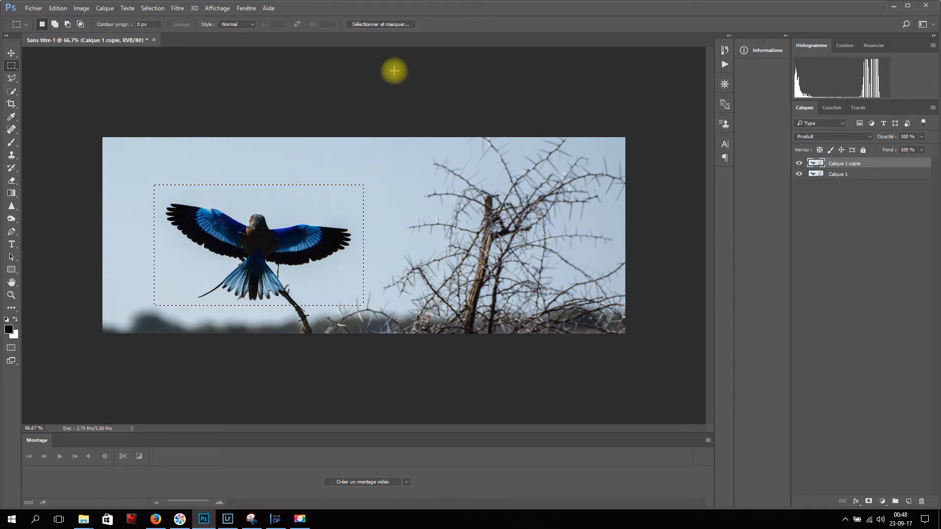
pyautogui.click(380, 24)
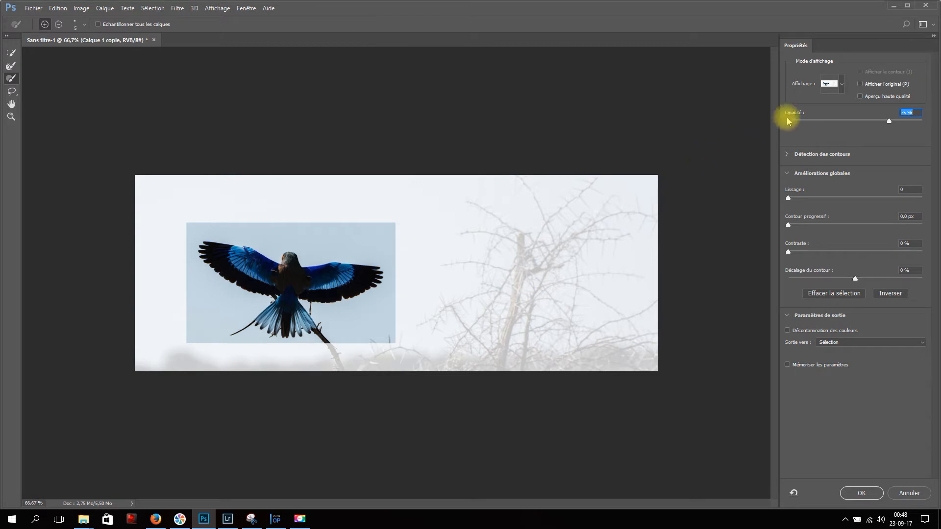
# Keep the white preview mode and lower its opacity to 46 %
pyautogui.click(832, 84)
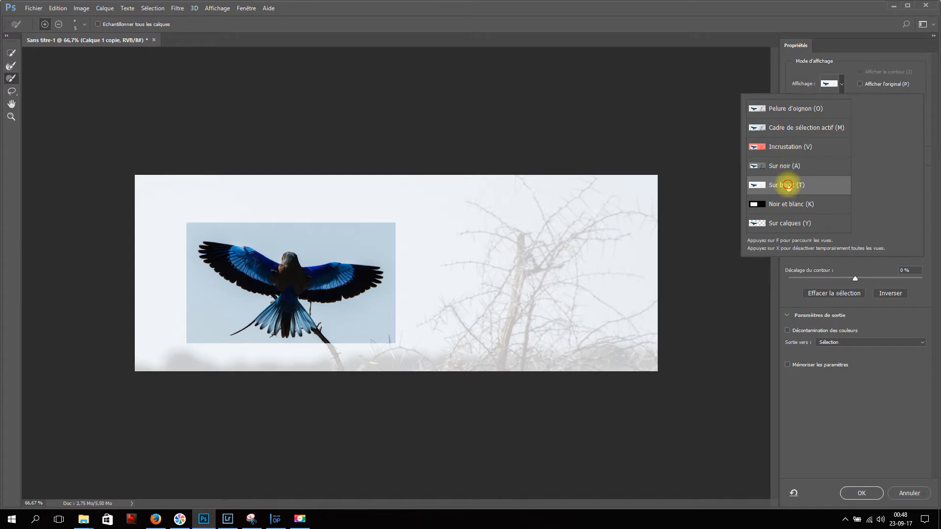
pyautogui.click(919, 76)
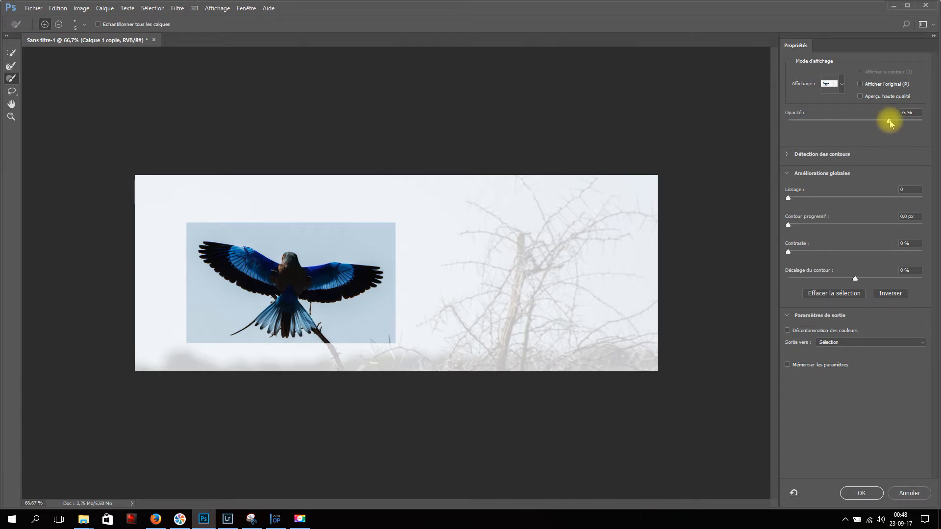
pyautogui.moveTo(890, 123); pyautogui.dragTo(851, 124)
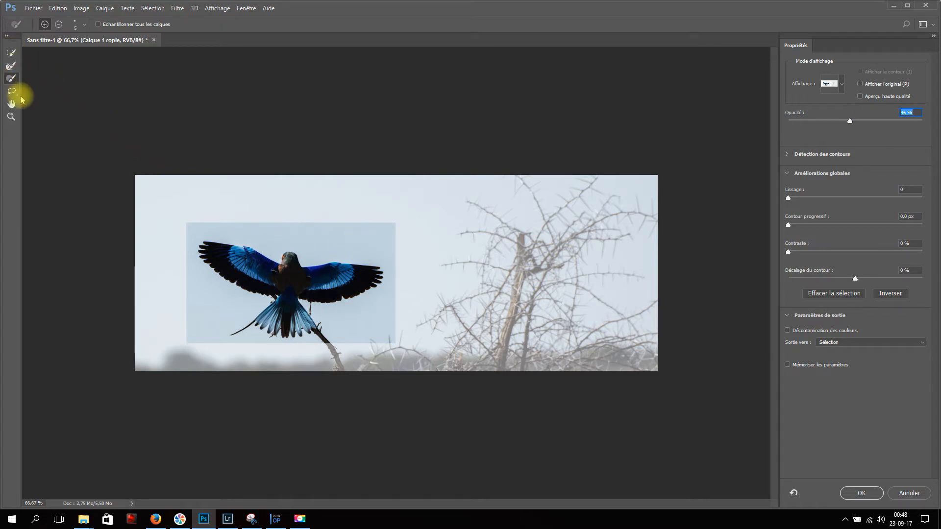
# Subtract the sky around the bird from the selection using the Quick Selection tool with a size 60 brush
pyautogui.click(12, 52)
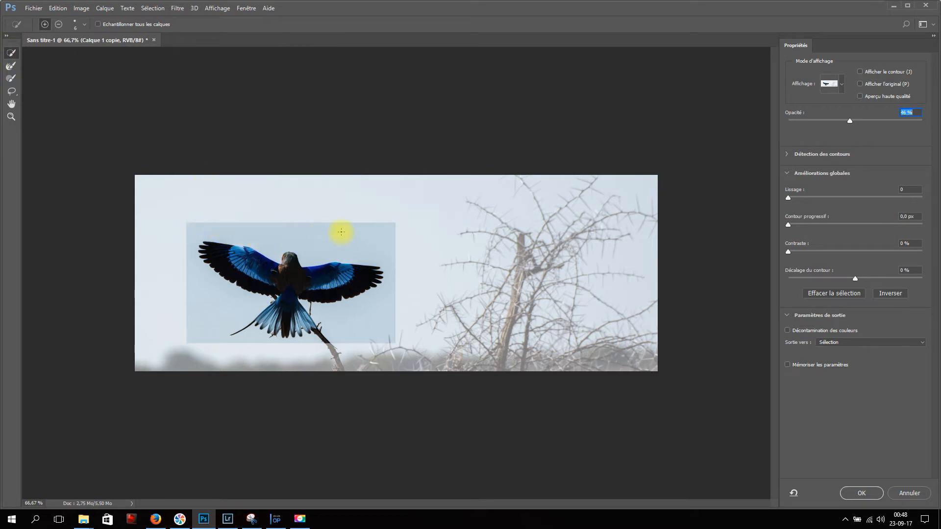
pyautogui.moveTo(319, 236); pyautogui.dragTo(330, 236)
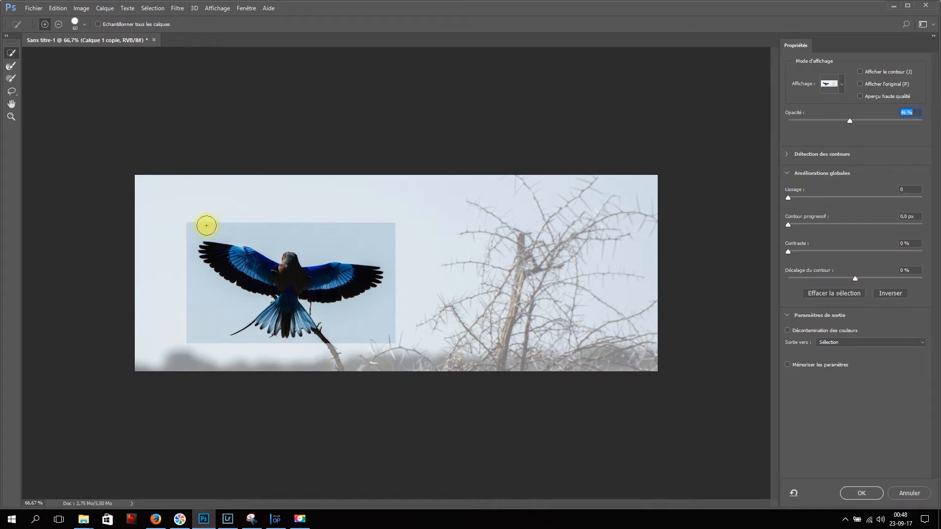
pyautogui.click(58, 24)
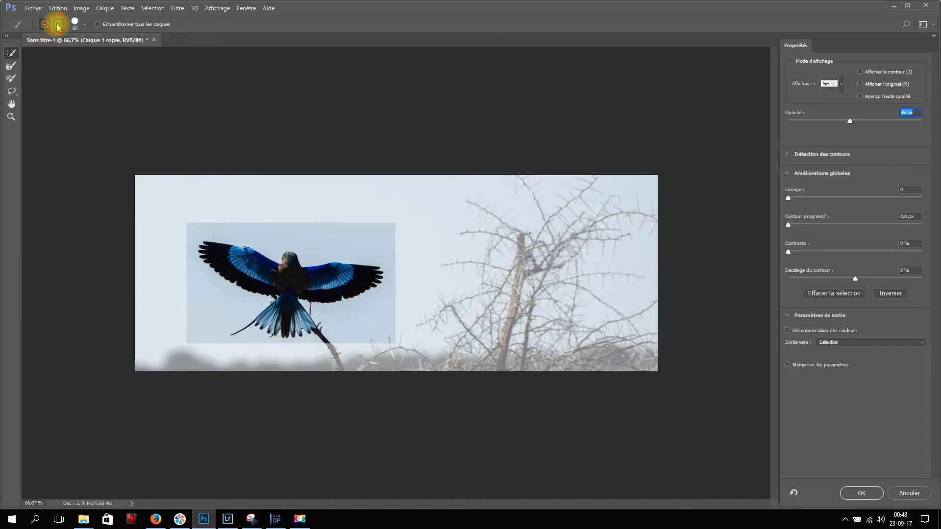
pyautogui.moveTo(204, 226); pyautogui.dragTo(396, 234)
pyautogui.moveTo(268, 231); pyautogui.dragTo(236, 226)
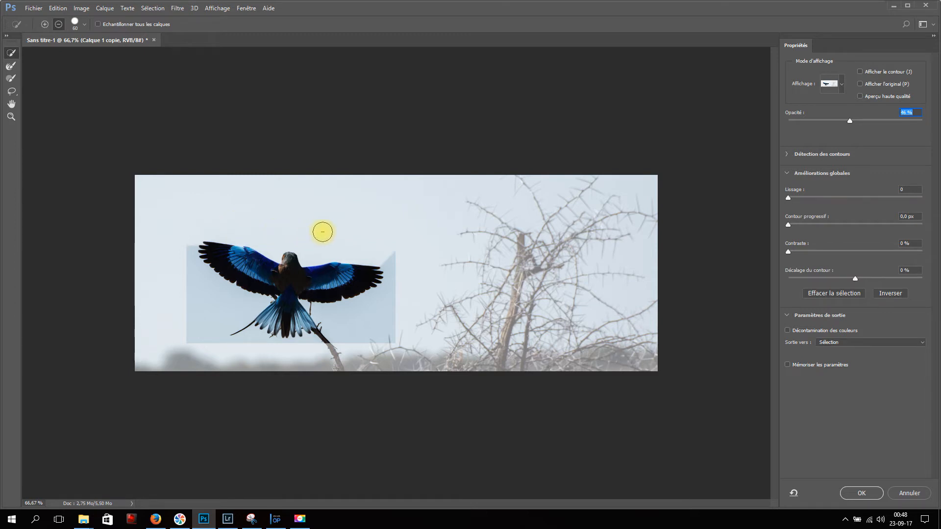
pyautogui.moveTo(401, 269)
pyautogui.mouseDown()
pyautogui.moveTo(393, 302)
pyautogui.moveTo(378, 311)
pyautogui.mouseUp()
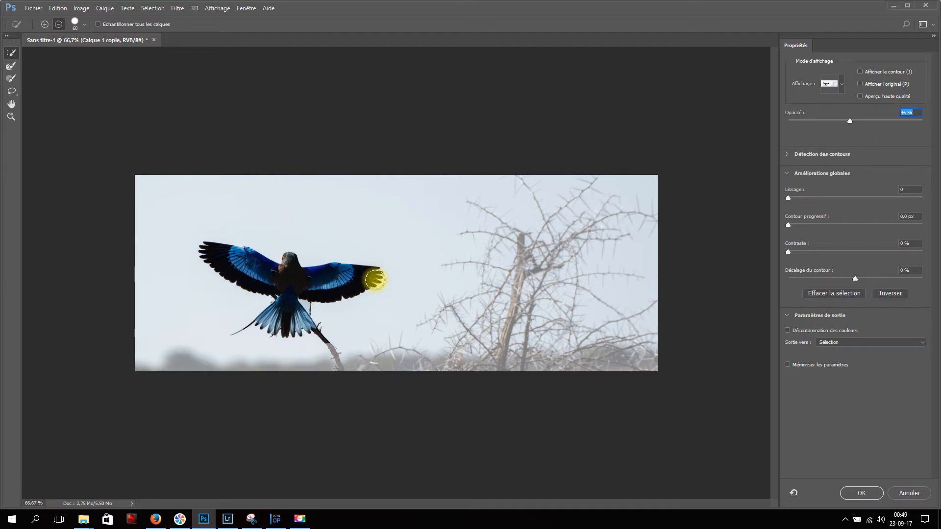
# Subtract the sky gap between the right wing and the tail with a size 7 Quick Selection brush
pyautogui.hotkey('ctrl', '+')
pyautogui.hotkey('ctrl', '+')
pyautogui.hotkey('ctrl', '+')
pyautogui.hotkey('ctrl', '+')
pyautogui.press('space')
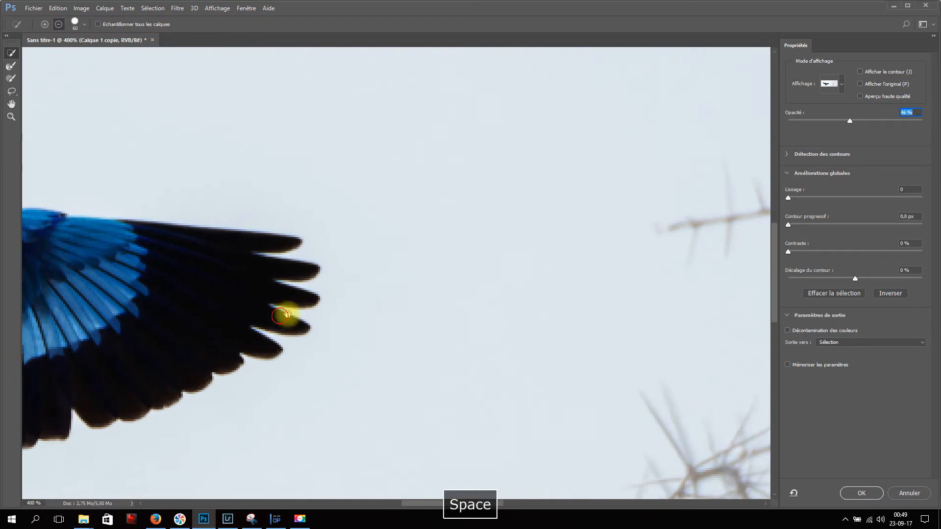
pyautogui.moveTo(281, 316); pyautogui.dragTo(685, 122)
pyautogui.moveTo(442, 261); pyautogui.dragTo(386, 269)
pyautogui.moveTo(288, 257); pyautogui.dragTo(289, 250)
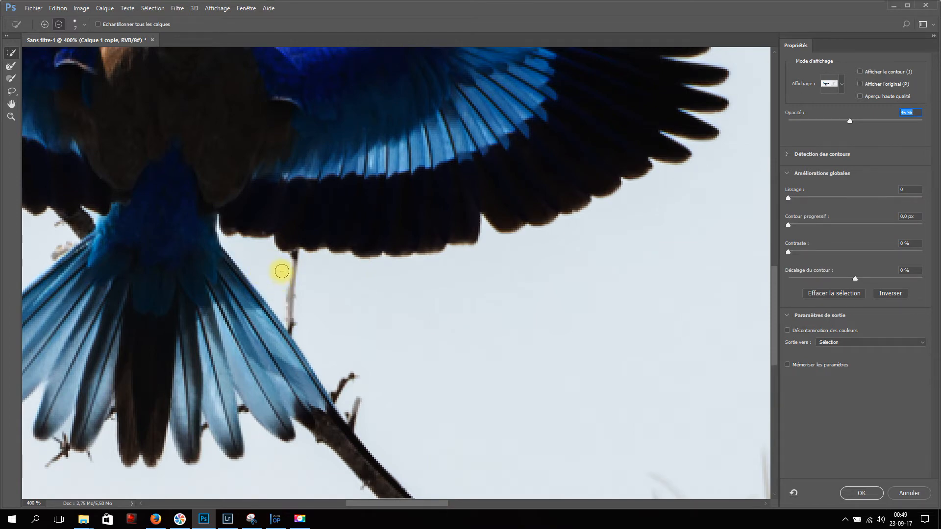
pyautogui.moveTo(376, 336); pyautogui.dragTo(411, 223)
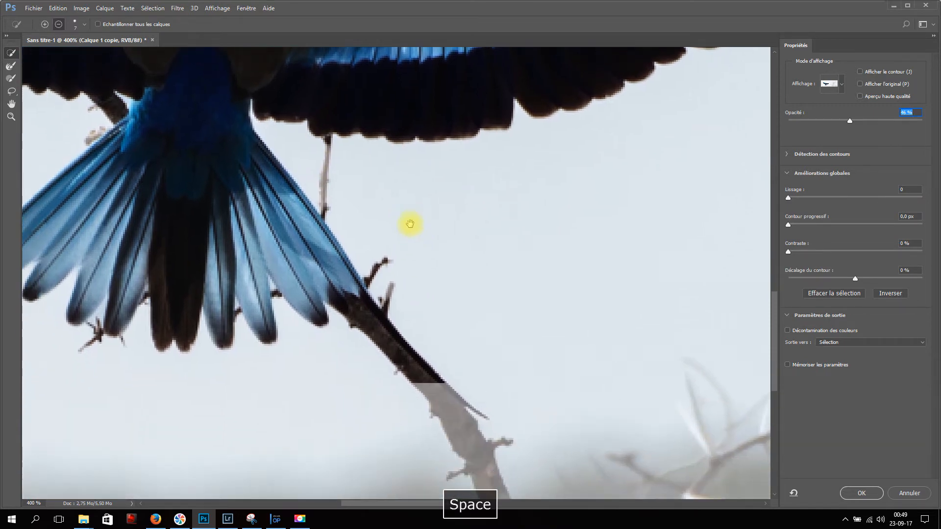
# Refine the selection edge between the feather tips of the left wing using the Refine Edge brush
pyautogui.moveTo(279, 227); pyautogui.dragTo(502, 342)
pyautogui.moveTo(361, 255); pyautogui.dragTo(475, 385)
pyautogui.click(10, 66)
pyautogui.moveTo(103, 136); pyautogui.dragTo(85, 136)
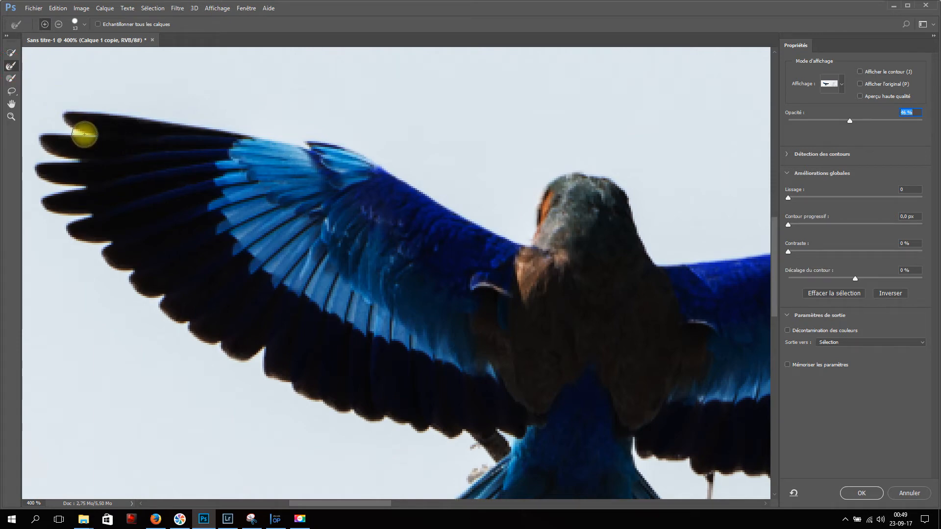
pyautogui.moveTo(84, 135); pyautogui.dragTo(84, 130)
pyautogui.moveTo(78, 207); pyautogui.dragTo(82, 219)
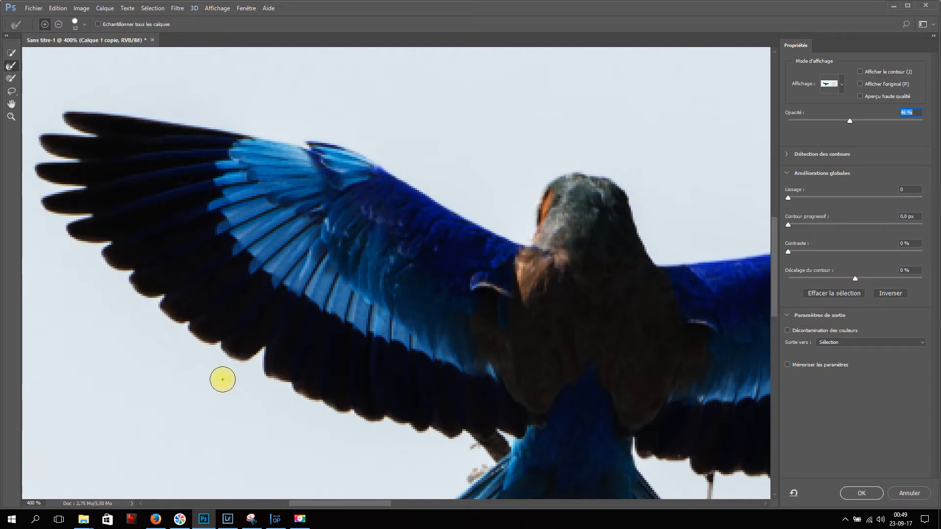
# Refine the selection edge between the feather tips of the right wing with the Refine Edge brush
pyautogui.moveTo(262, 377)
pyautogui.mouseDown()
pyautogui.moveTo(262, 357)
pyautogui.moveTo(311, 325)
pyautogui.mouseUp()
pyautogui.moveTo(488, 331); pyautogui.dragTo(277, 359)
pyautogui.moveTo(595, 334); pyautogui.dragTo(521, 356)
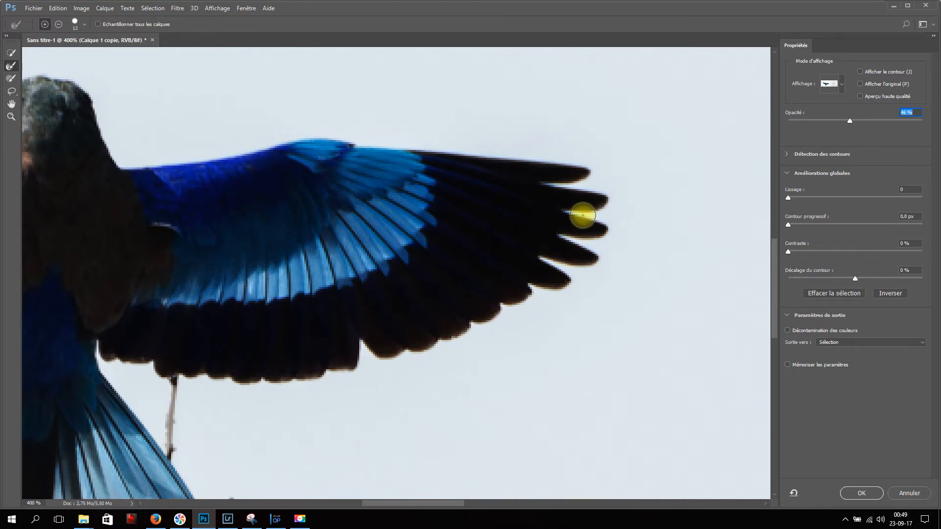
pyautogui.moveTo(582, 214); pyautogui.dragTo(549, 183)
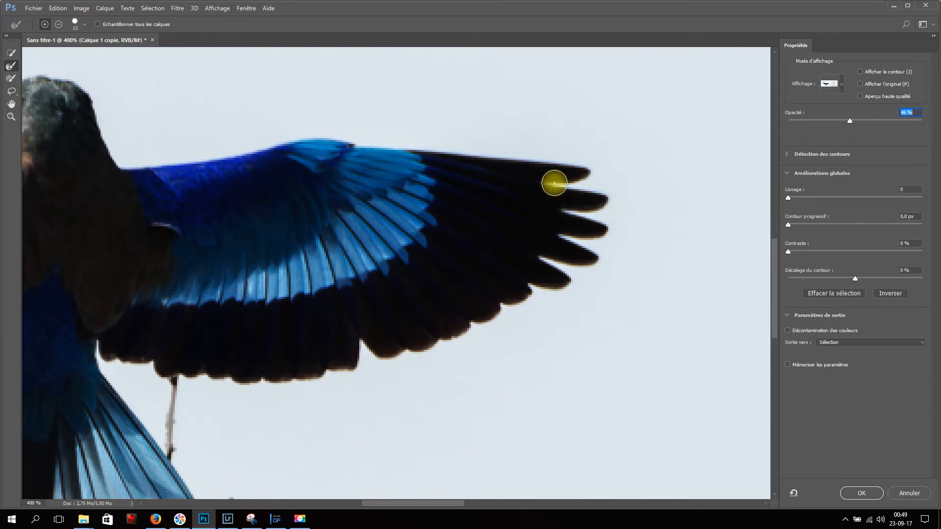
# Subtract the thin twig under the right wing and the branch under the left wing with a size 5 brush, undoing the last stroke
pyautogui.press('space')
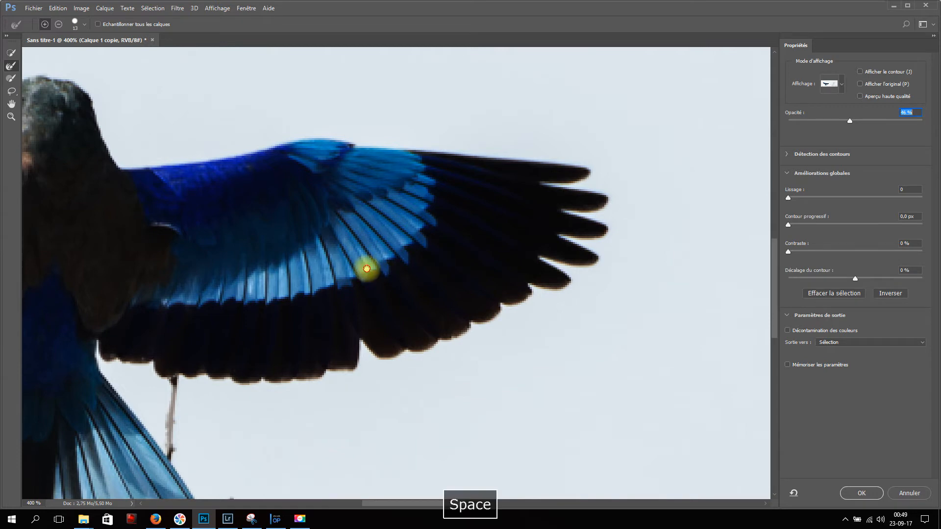
pyautogui.moveTo(366, 269); pyautogui.dragTo(582, 186)
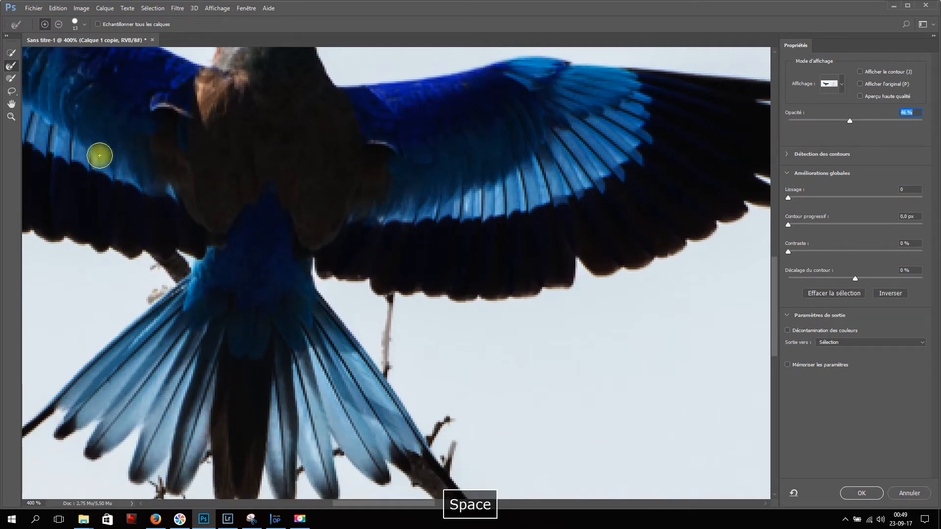
pyautogui.click(11, 77)
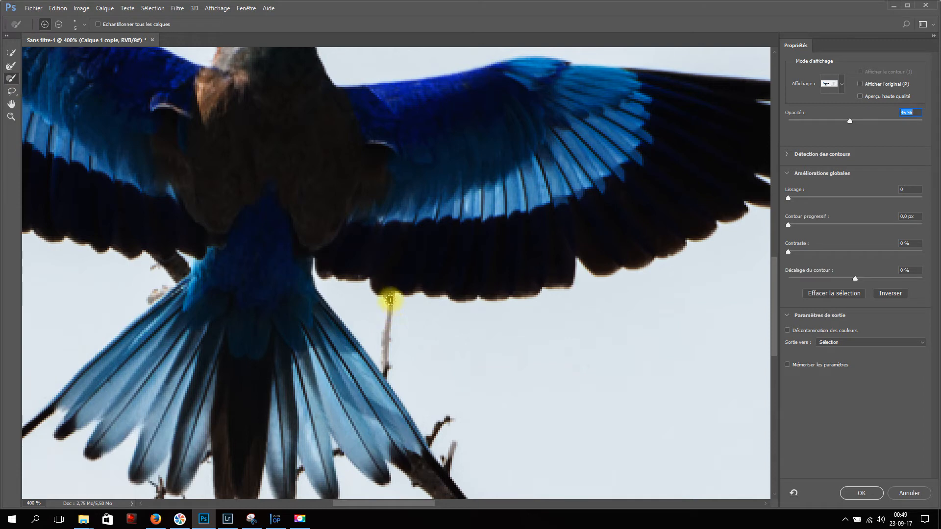
pyautogui.click(58, 24)
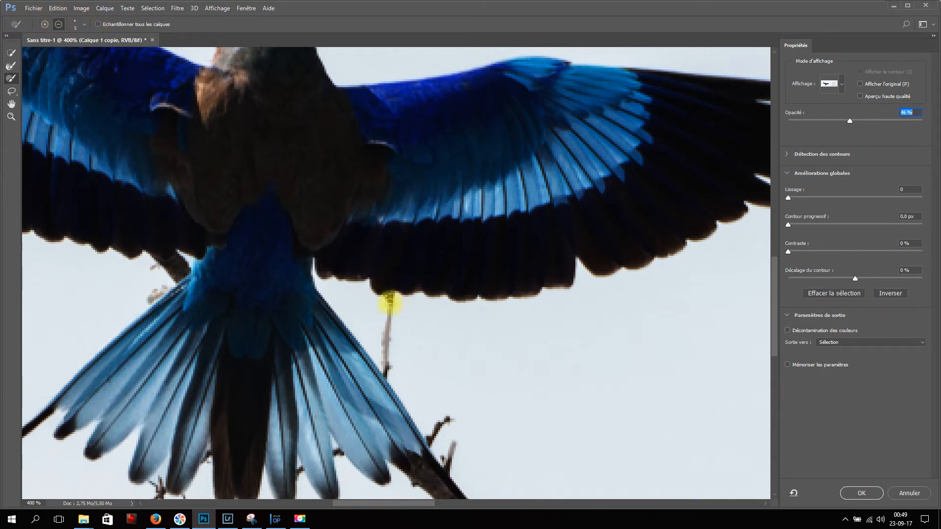
pyautogui.moveTo(390, 301); pyautogui.dragTo(382, 339)
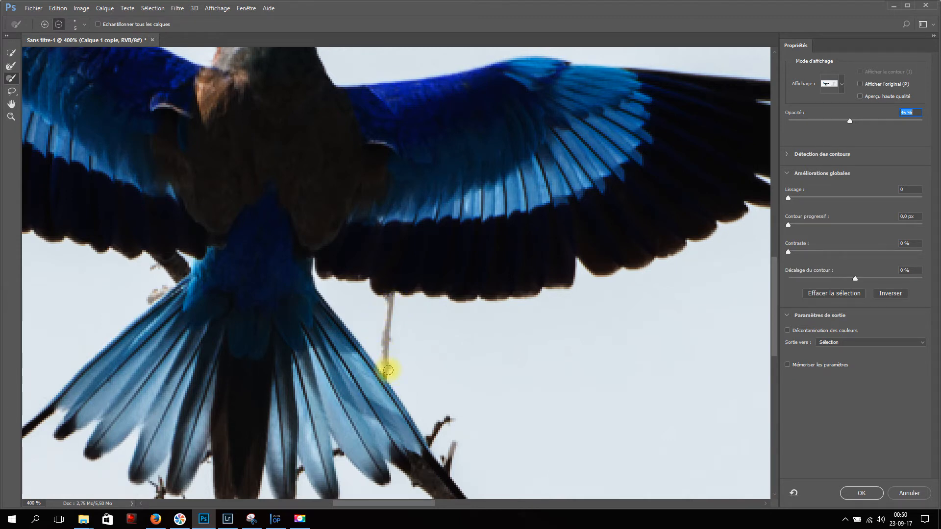
pyautogui.moveTo(153, 260)
pyautogui.mouseDown()
pyautogui.moveTo(148, 274)
pyautogui.moveTo(182, 263)
pyautogui.moveTo(168, 277)
pyautogui.moveTo(186, 269)
pyautogui.moveTo(180, 277)
pyautogui.moveTo(139, 288)
pyautogui.moveTo(163, 278)
pyautogui.moveTo(146, 301)
pyautogui.moveTo(163, 283)
pyautogui.mouseUp()
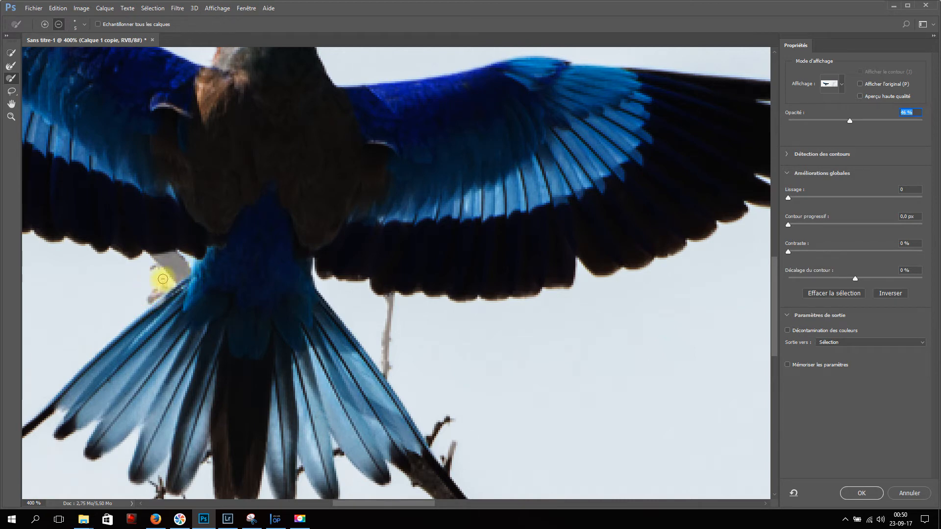
pyautogui.hotkey('ctrl', 'z')
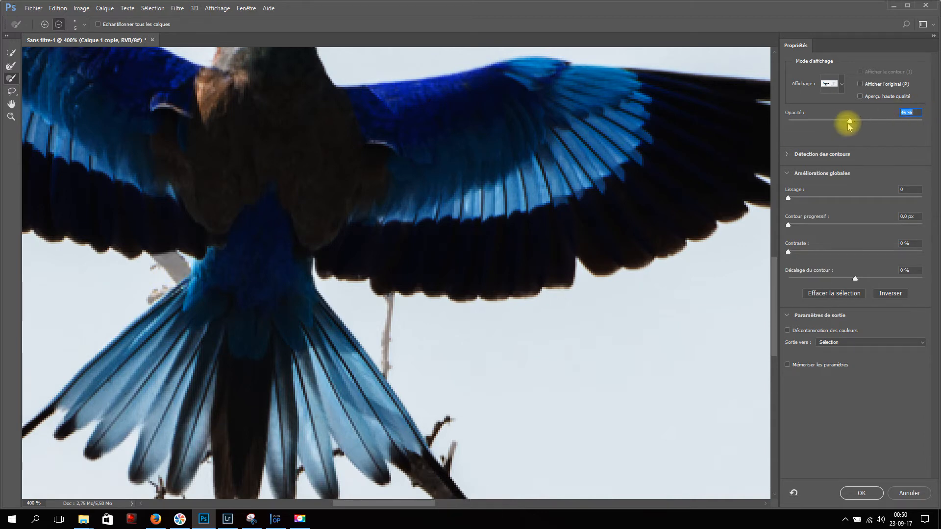
# Set the preview opacity to 50 % and subtract the small twigs below and to the right of the tail
pyautogui.moveTo(850, 125)
pyautogui.mouseDown()
pyautogui.moveTo(929, 125)
pyautogui.moveTo(855, 121)
pyautogui.mouseUp()
pyautogui.press('space')
pyautogui.moveTo(484, 300); pyautogui.dragTo(506, 95)
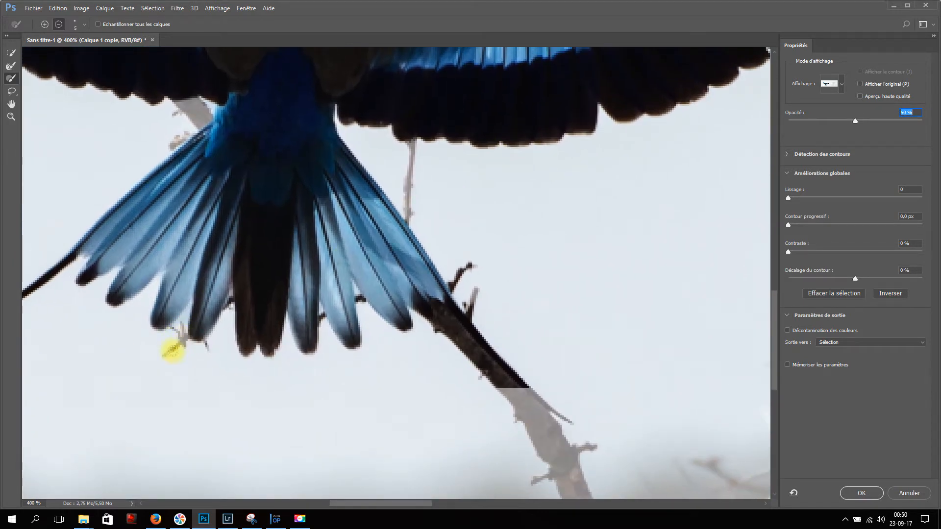
pyautogui.moveTo(167, 355)
pyautogui.mouseDown()
pyautogui.moveTo(183, 329)
pyautogui.moveTo(174, 335)
pyautogui.mouseUp()
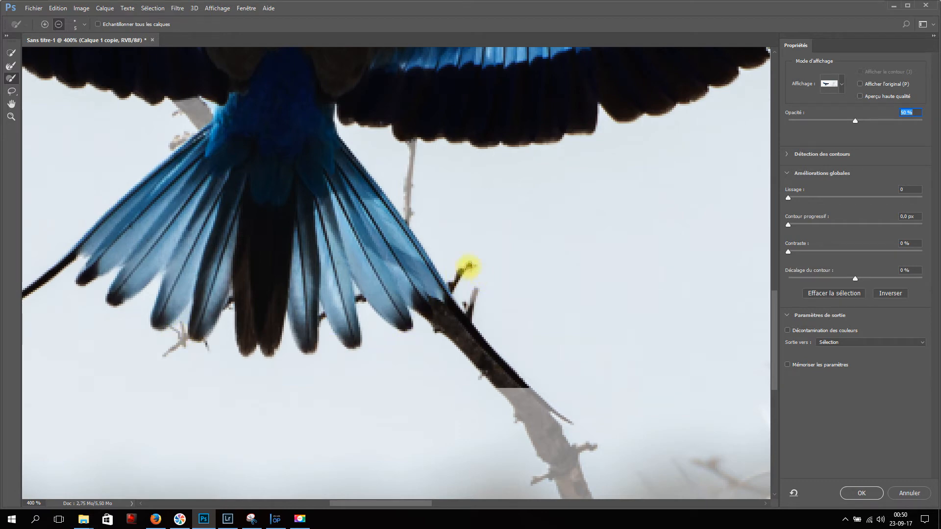
pyautogui.moveTo(469, 266)
pyautogui.mouseDown()
pyautogui.moveTo(451, 286)
pyautogui.moveTo(468, 302)
pyautogui.mouseUp()
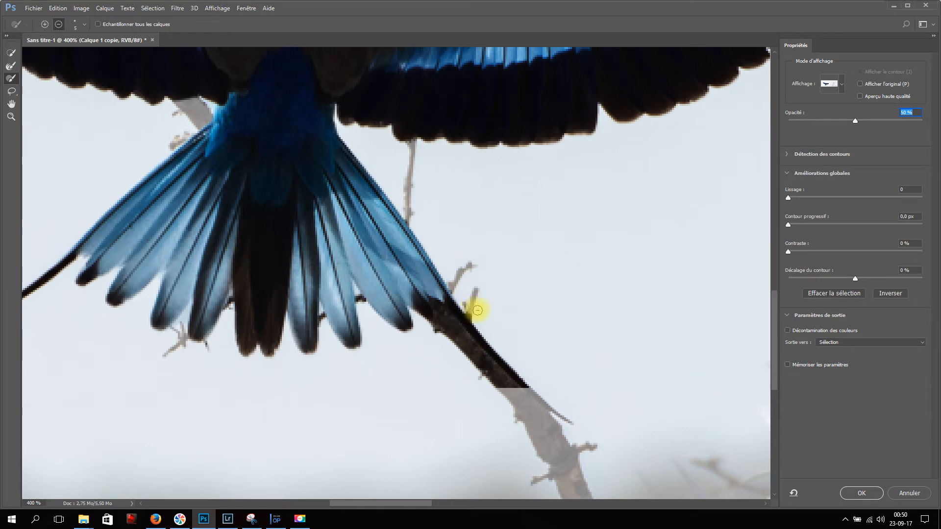
# Subtract the thick branch beneath the long right tail feather from the selection
pyautogui.click(434, 328)
pyautogui.moveTo(434, 327)
pyautogui.mouseDown()
pyautogui.moveTo(450, 346)
pyautogui.moveTo(495, 393)
pyautogui.moveTo(475, 377)
pyautogui.moveTo(459, 355)
pyautogui.moveTo(504, 393)
pyautogui.moveTo(457, 332)
pyautogui.mouseUp()
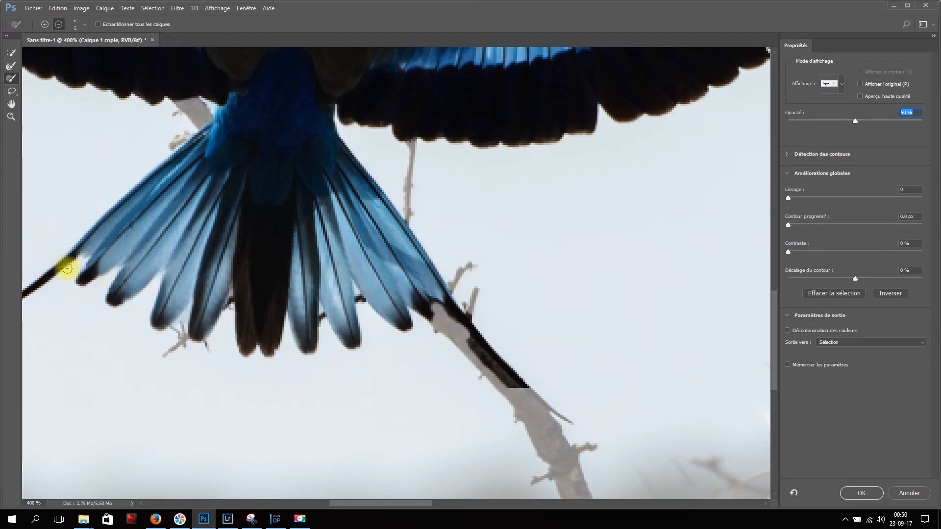
pyautogui.moveTo(455, 358)
pyautogui.mouseDown()
pyautogui.moveTo(471, 346)
pyautogui.moveTo(512, 386)
pyautogui.moveTo(495, 371)
pyautogui.moveTo(519, 389)
pyautogui.mouseUp()
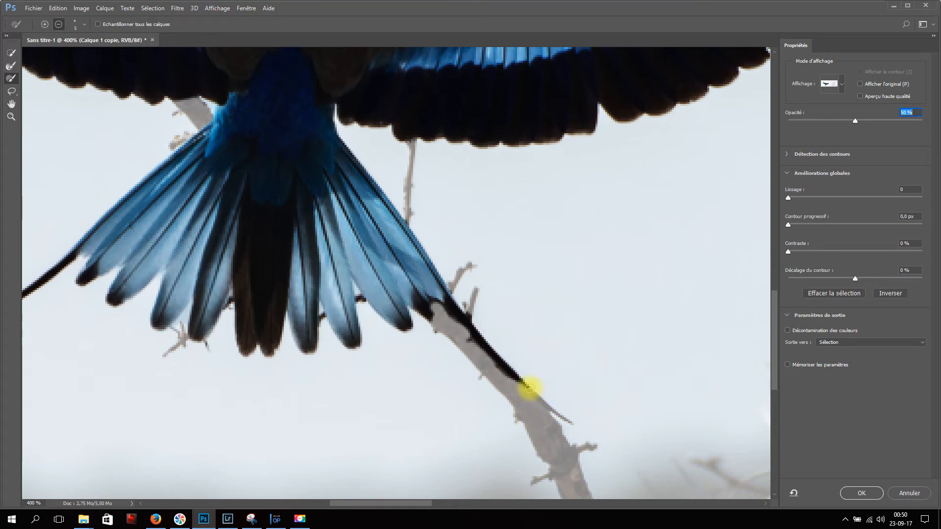
# Add the end of the long right tail feather to the selection and refine its outer edge with the Refine Edge brush
pyautogui.press('alt')
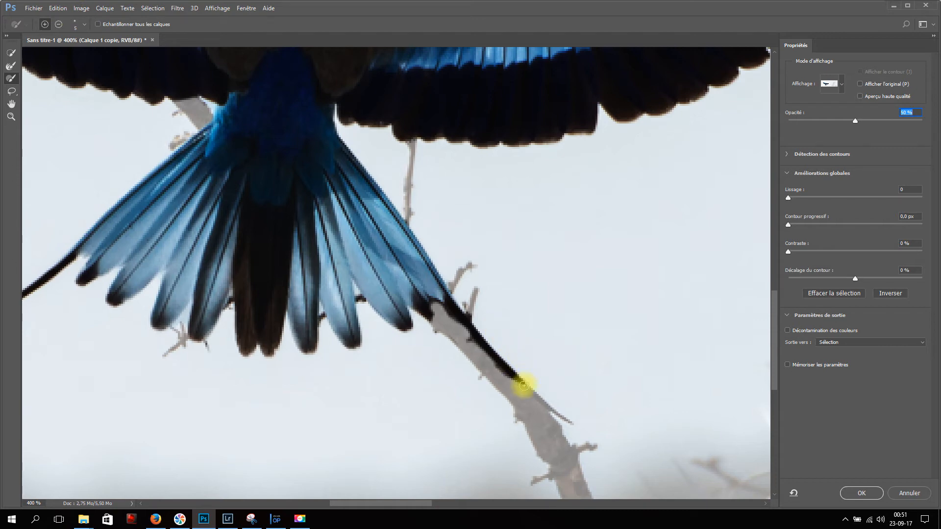
pyautogui.moveTo(538, 393); pyautogui.dragTo(546, 402)
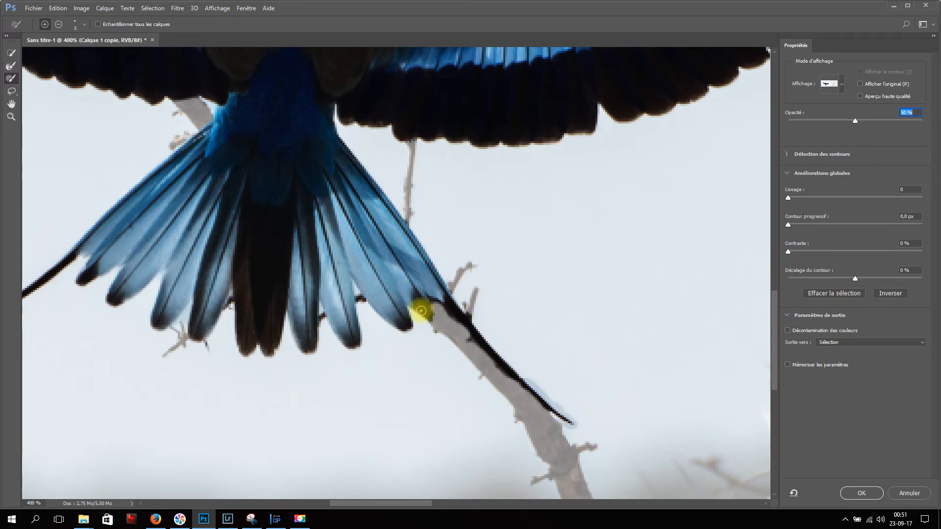
pyautogui.click(16, 67)
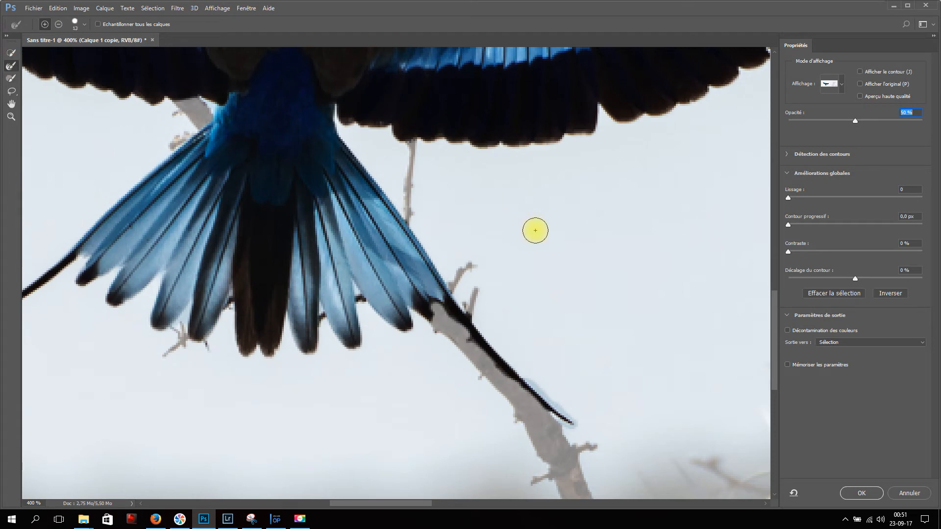
pyautogui.click(536, 382)
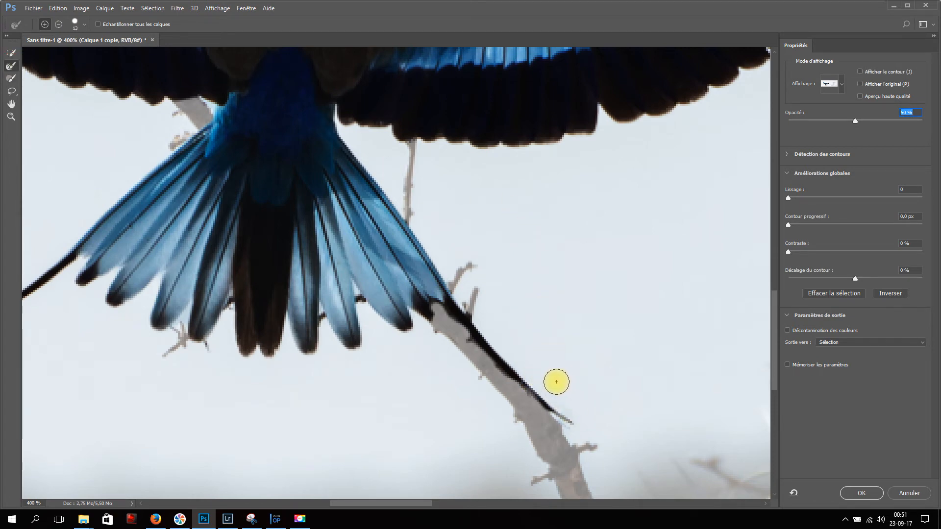
pyautogui.moveTo(574, 400); pyautogui.dragTo(555, 408)
# Paint the tip of the long right tail feather back into the selection with a size 3 brush
pyautogui.click(11, 78)
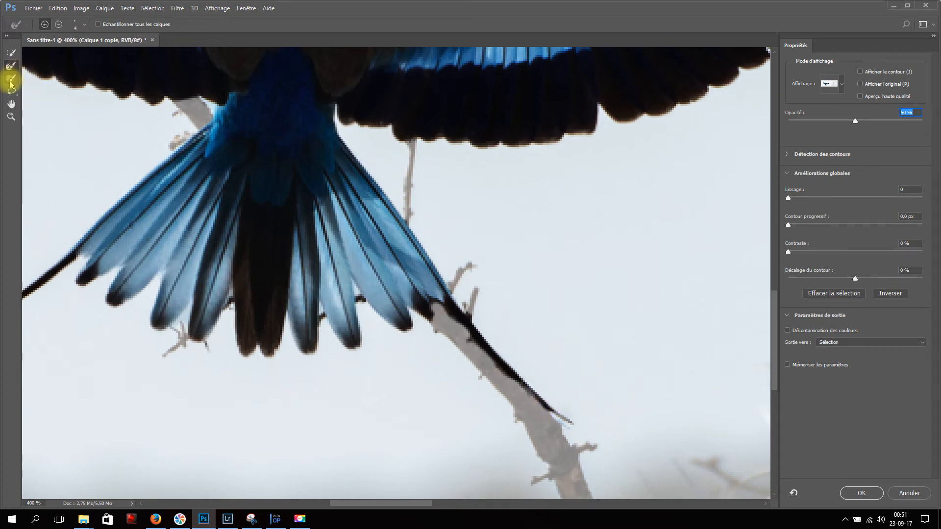
pyautogui.moveTo(562, 415)
pyautogui.mouseDown()
pyautogui.moveTo(570, 407)
pyautogui.moveTo(563, 410)
pyautogui.mouseUp()
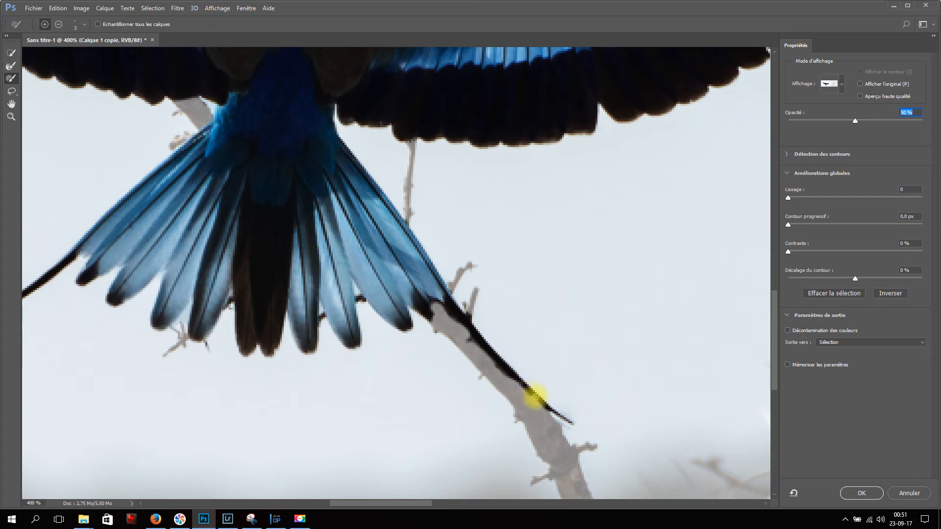
# Add the missing outer end of the long left tail feather to the selection with the Refine Edge brush
pyautogui.press('space')
pyautogui.moveTo(380, 300)
pyautogui.mouseDown()
pyautogui.moveTo(451, 278)
pyautogui.moveTo(582, 263)
pyautogui.mouseUp()
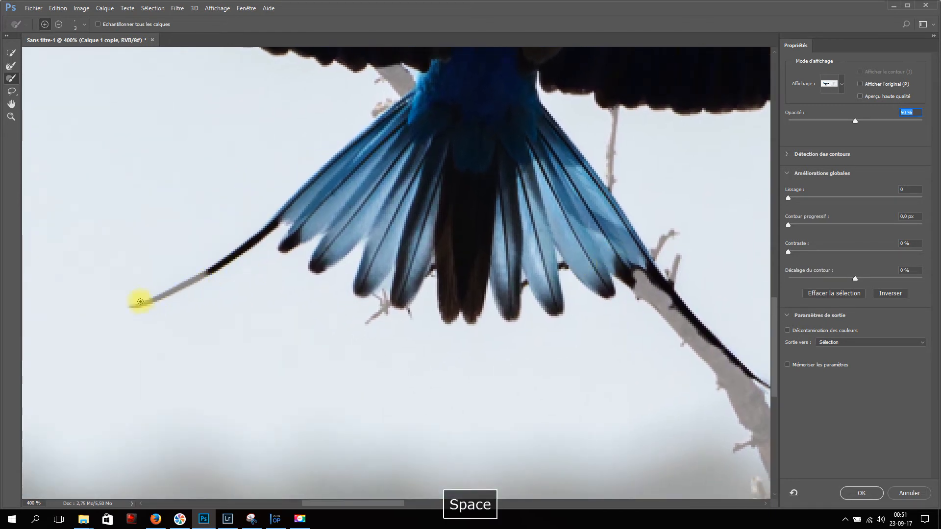
pyautogui.click(11, 65)
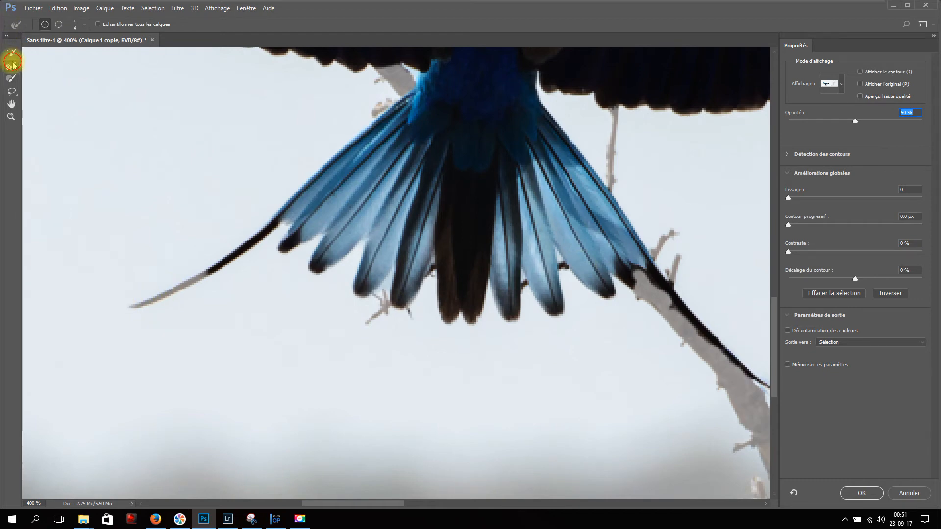
pyautogui.keyDown('alt'); pyautogui.rightClick(199, 271); pyautogui.keyUp('alt')
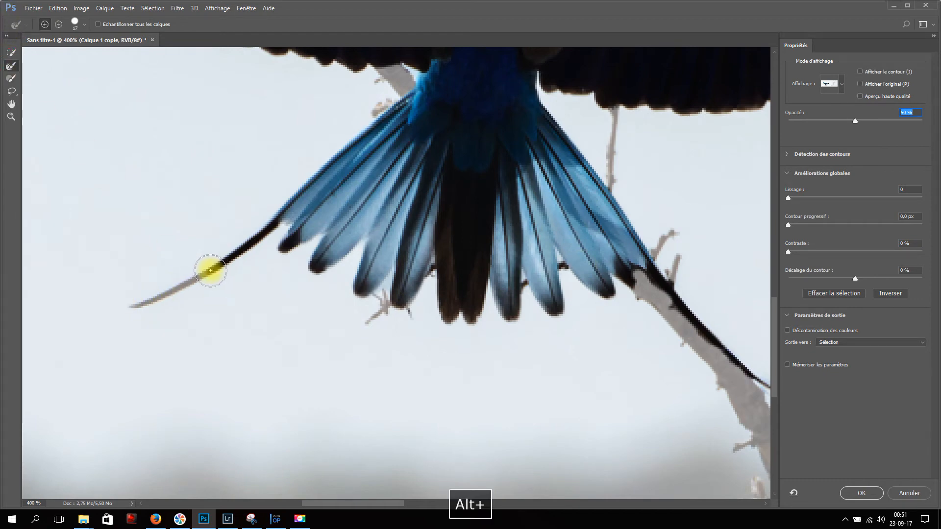
pyautogui.moveTo(172, 290); pyautogui.dragTo(131, 309)
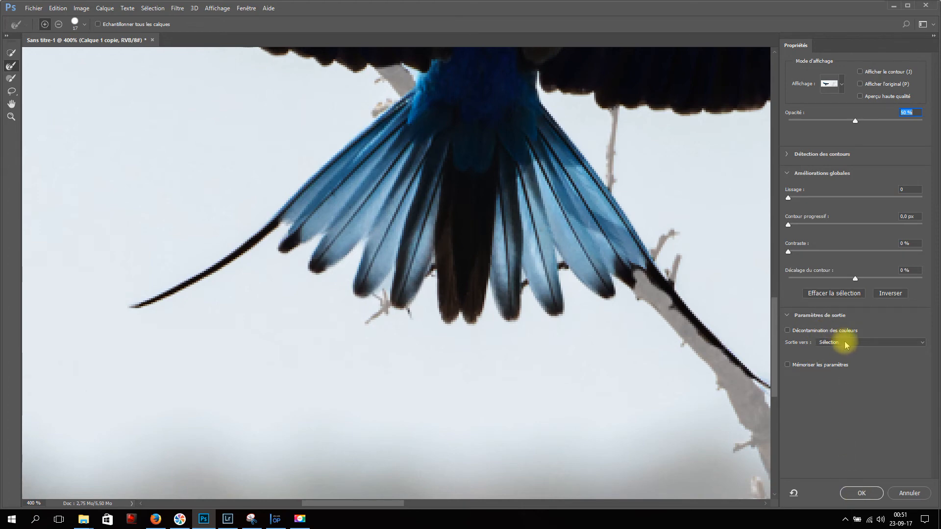
# Accept the refined bird selection and turn it into a layer mask on Calque 1 copie
pyautogui.click(851, 496)
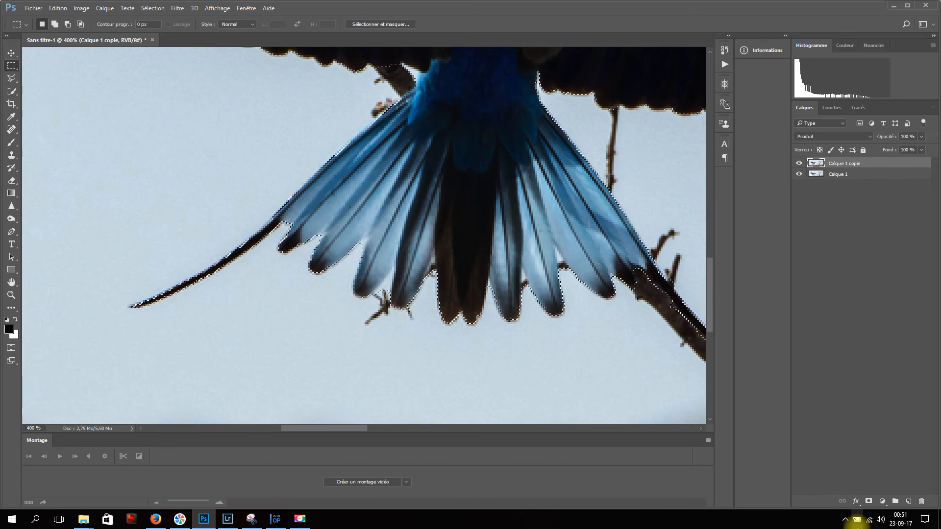
pyautogui.click(868, 500)
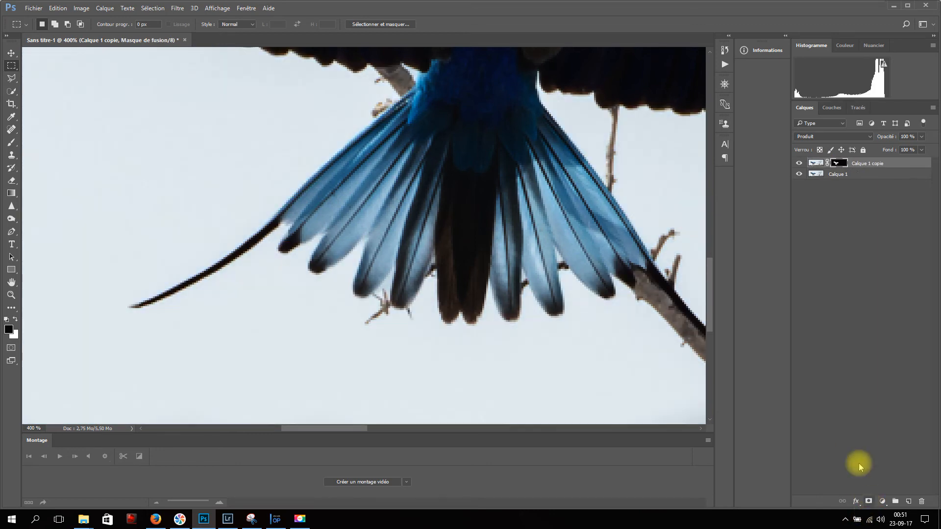
pyautogui.hotkey('ctrl', '-')
pyautogui.hotkey('ctrl', '-')
pyautogui.hotkey('ctrl', '-')
pyautogui.hotkey('ctrl', '-')
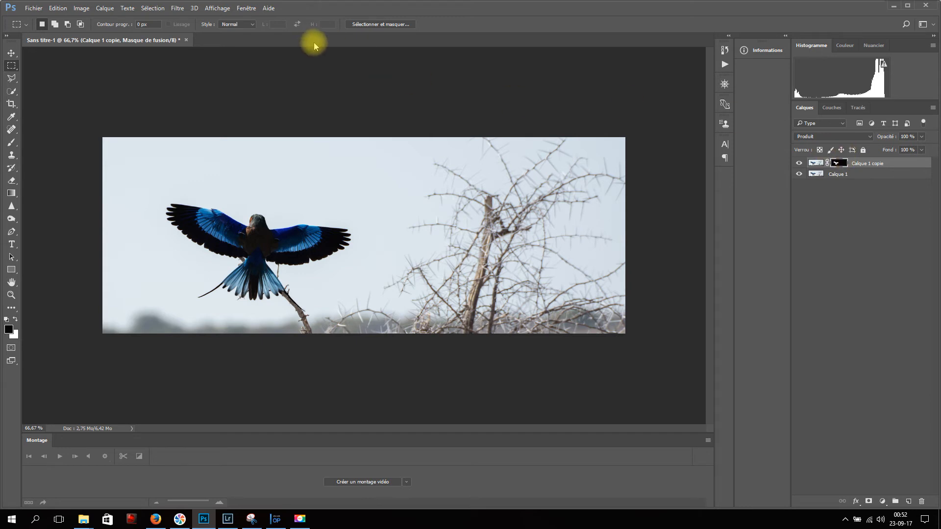
# Invert the layer mask of Calque 1 copie so it hides the bird, and compare the image with and without that layer
pyautogui.click(165, 8)
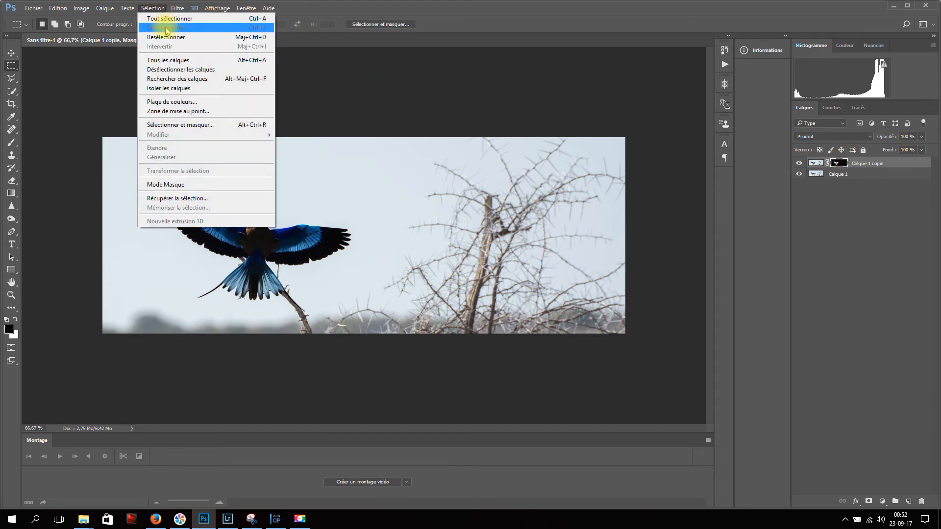
pyautogui.click(844, 166)
pyautogui.keyDown('alt'); pyautogui.click(847, 165); pyautogui.keyUp('alt')
pyautogui.keyDown('alt'); pyautogui.click(843, 166); pyautogui.keyUp('alt')
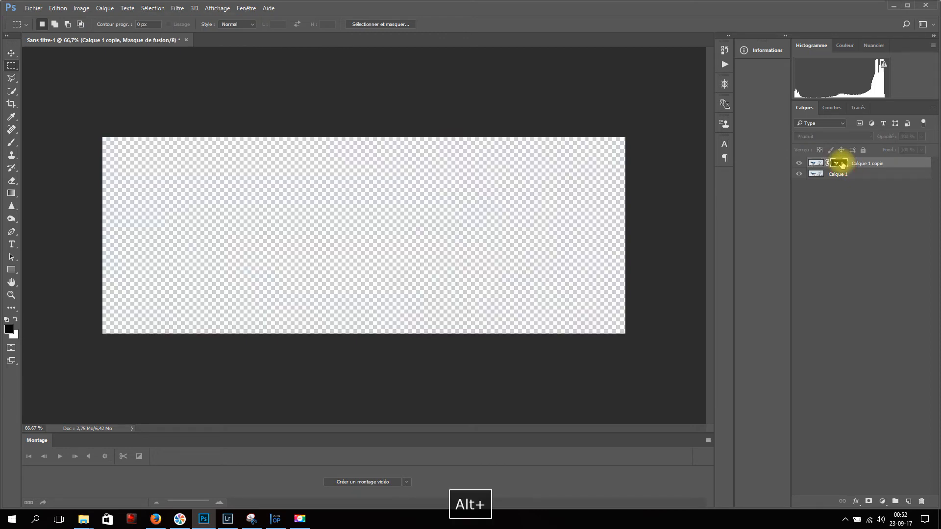
pyautogui.click(159, 8)
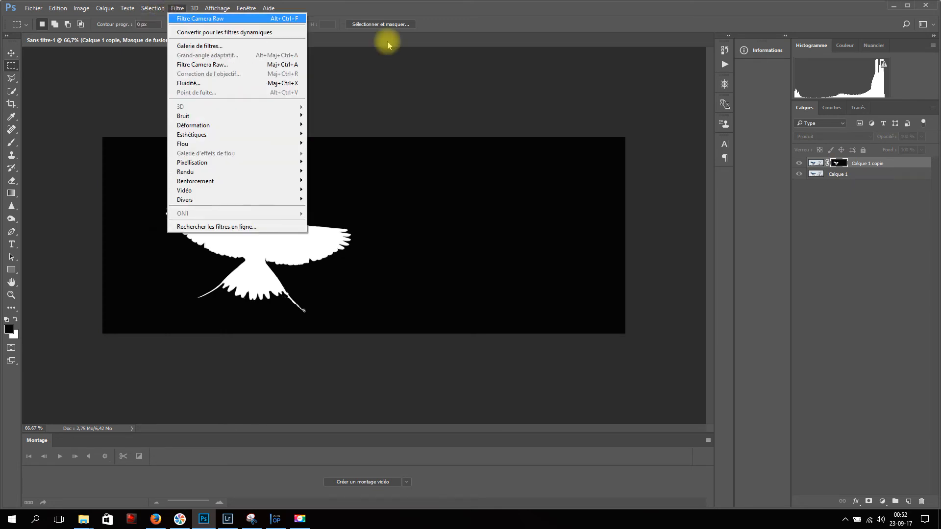
pyautogui.click(845, 164)
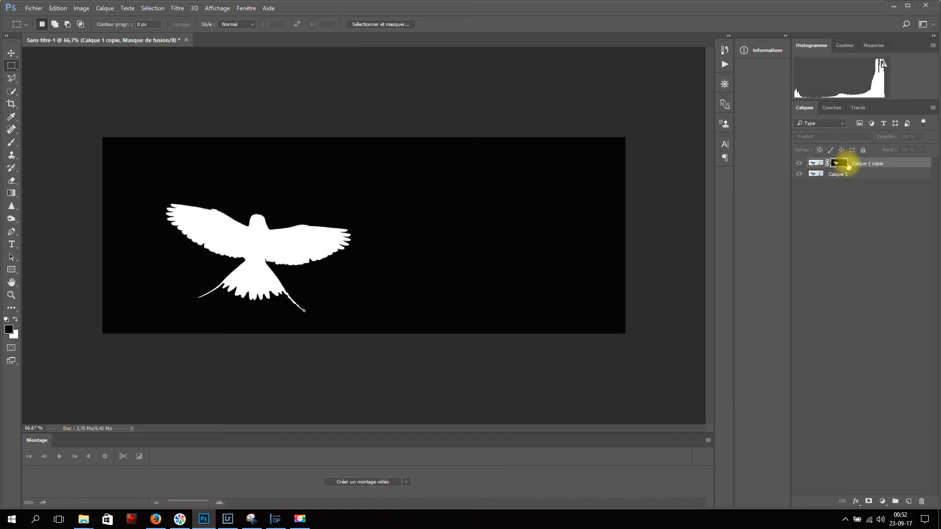
pyautogui.hotkey('ctrl', 'i')
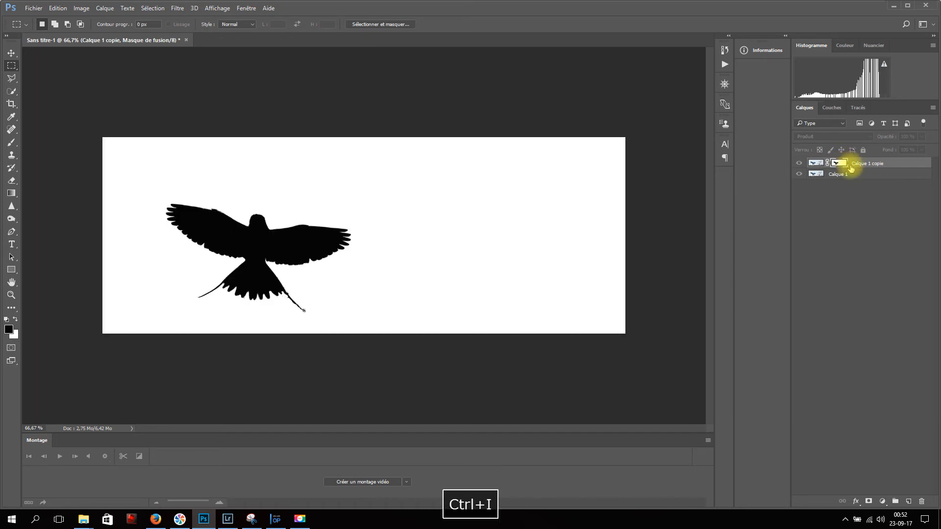
pyautogui.click(800, 164)
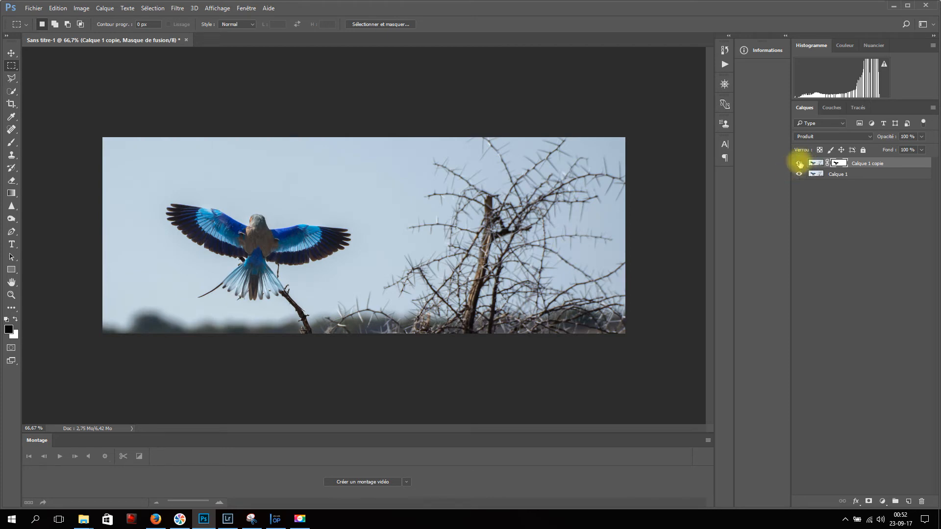
pyautogui.click(800, 163)
pyautogui.click(800, 163)
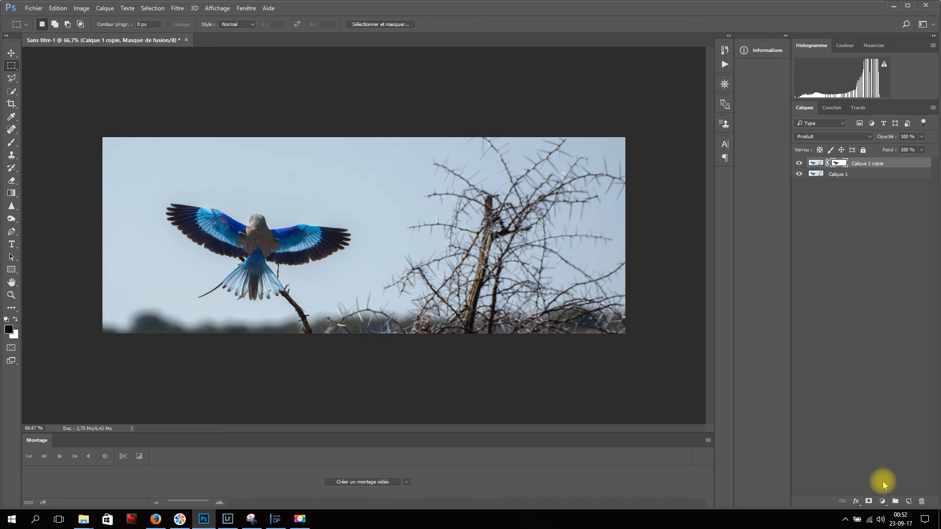
# Add a Curves adjustment layer above Calque 1 copie and open its automatic colour correction options
pyautogui.click(883, 501)
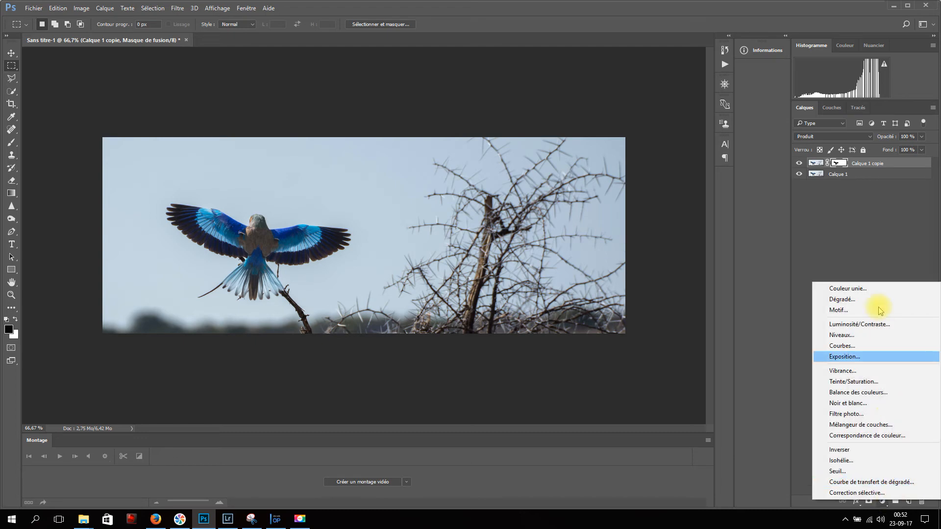
pyautogui.click(862, 345)
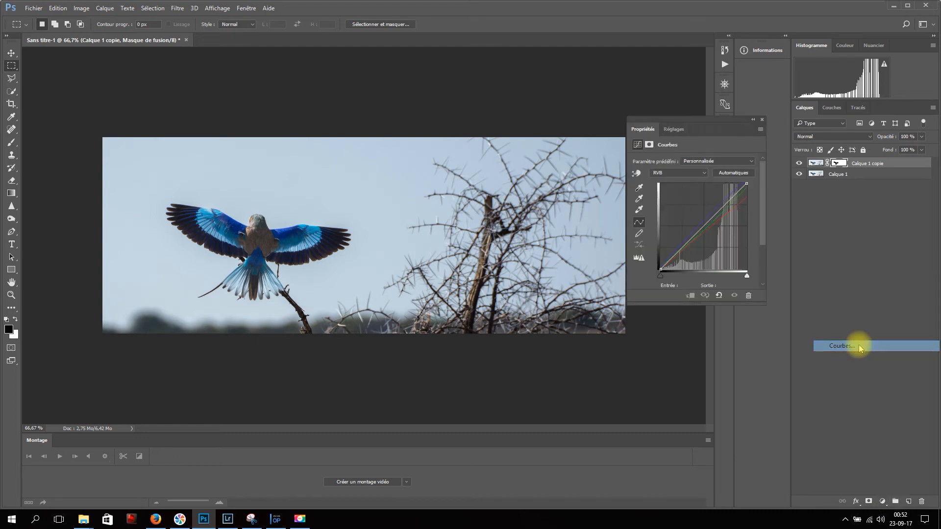
pyautogui.click(760, 129)
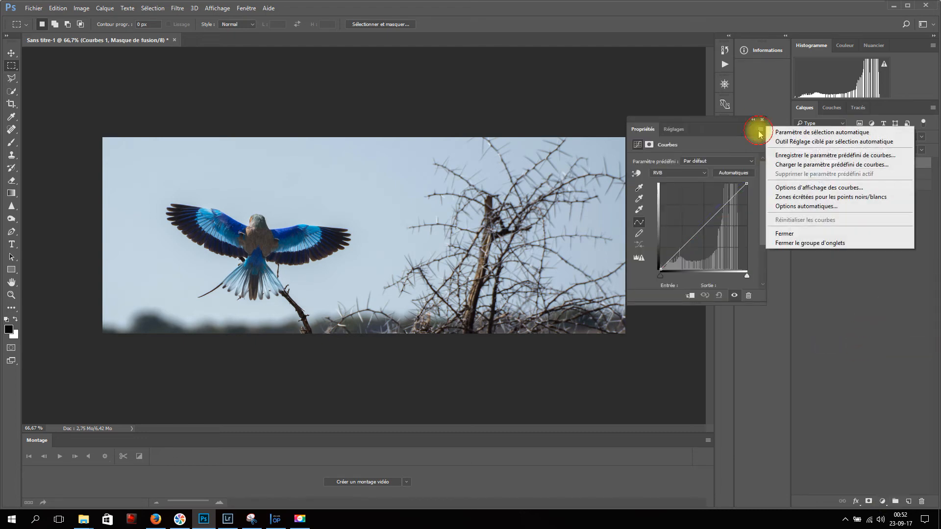
pyautogui.click(814, 206)
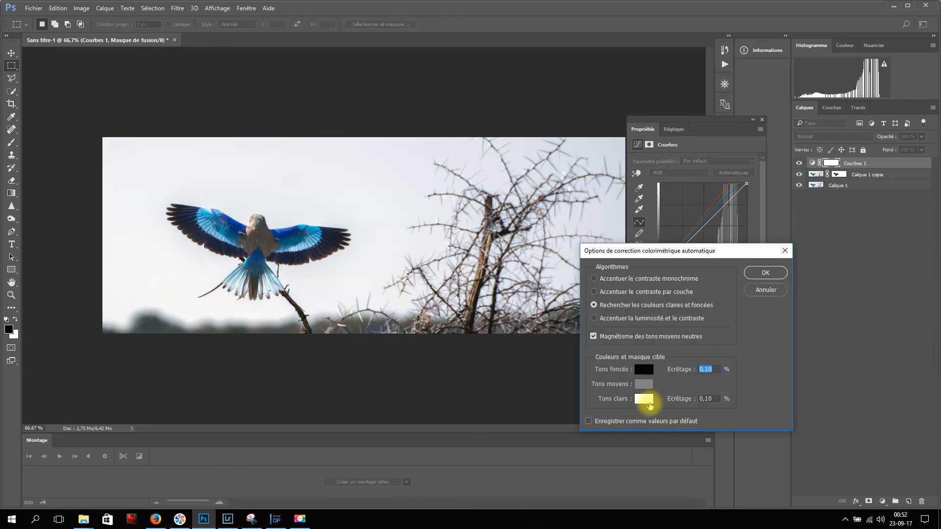
# Set the target highlight colour of the automatic correction to light blue a8dcfa
pyautogui.click(645, 405)
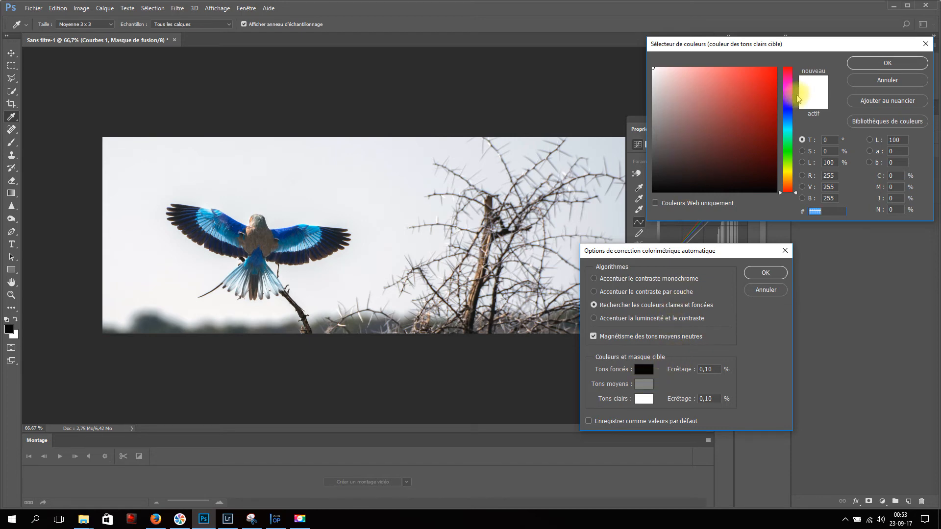
pyautogui.click(789, 110)
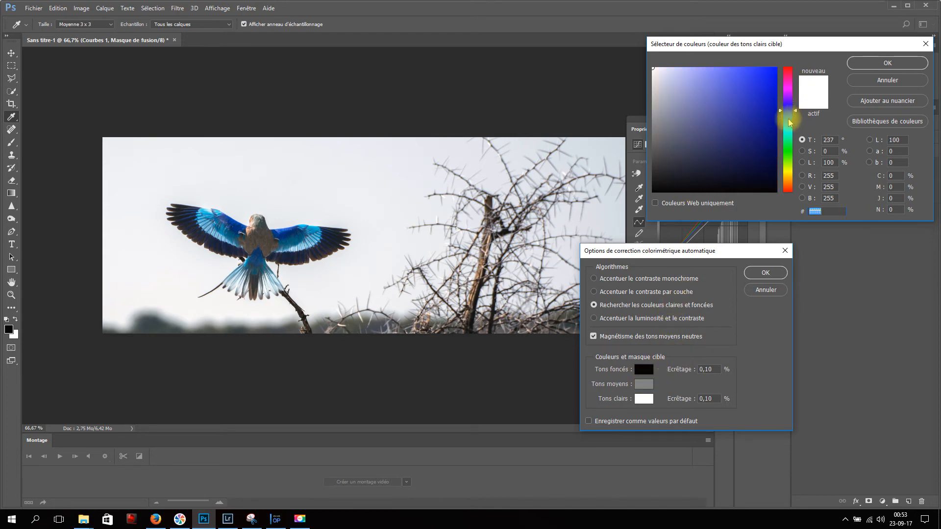
pyautogui.click(789, 118)
pyautogui.click(682, 77)
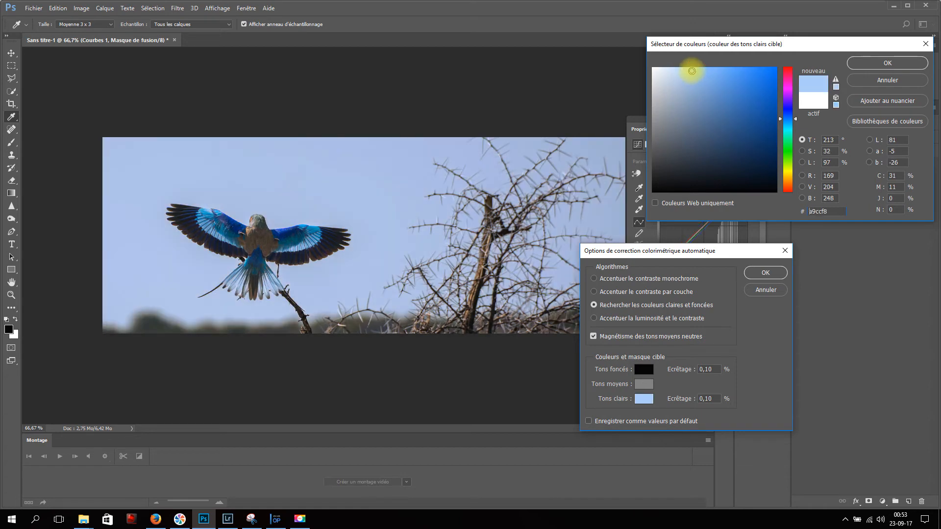
pyautogui.moveTo(682, 78); pyautogui.dragTo(680, 72)
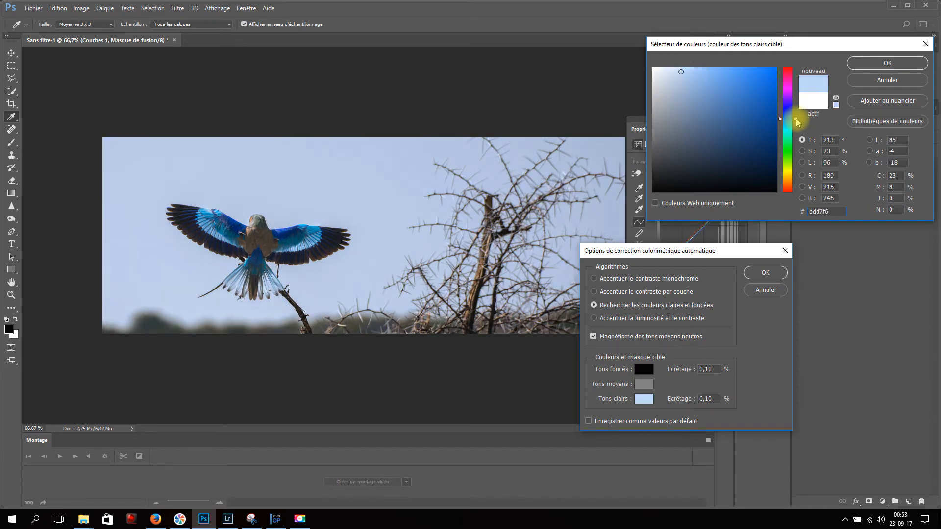
pyautogui.moveTo(796, 118); pyautogui.dragTo(798, 121)
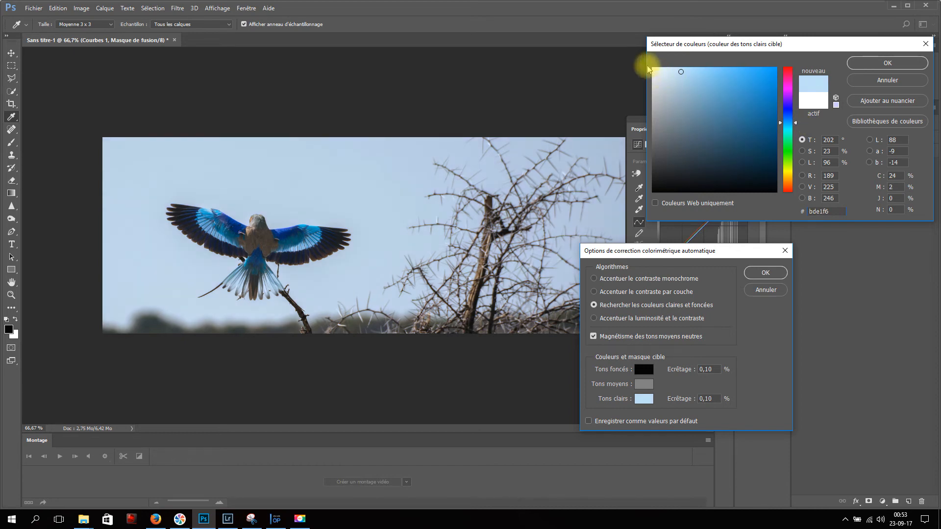
pyautogui.moveTo(682, 70); pyautogui.dragTo(693, 70)
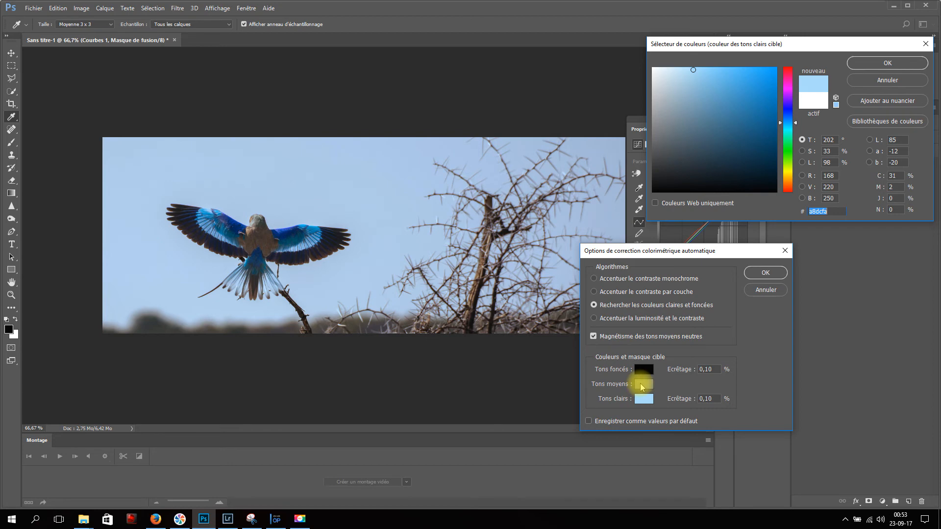
pyautogui.click(896, 64)
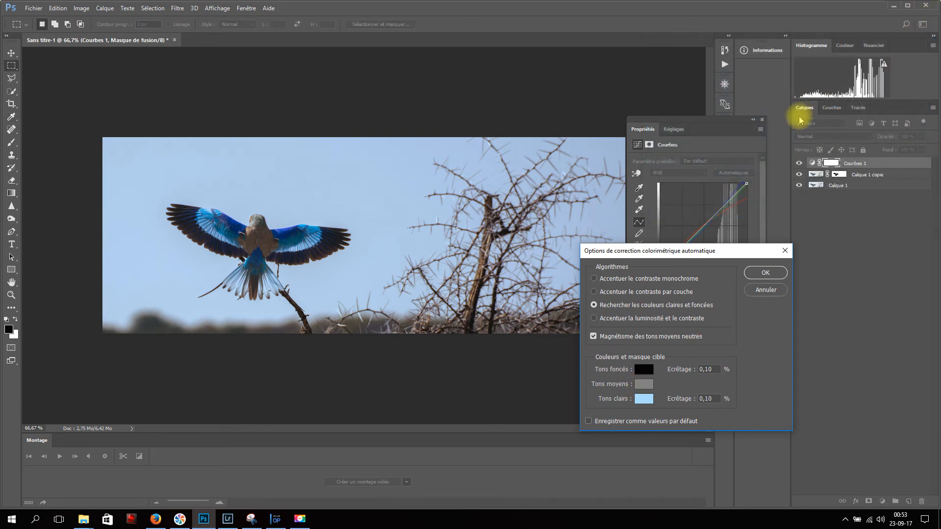
# Set the target midtone colour to grey-blue 5c6f7f and apply the correction without saving the colours as defaults
pyautogui.click(644, 385)
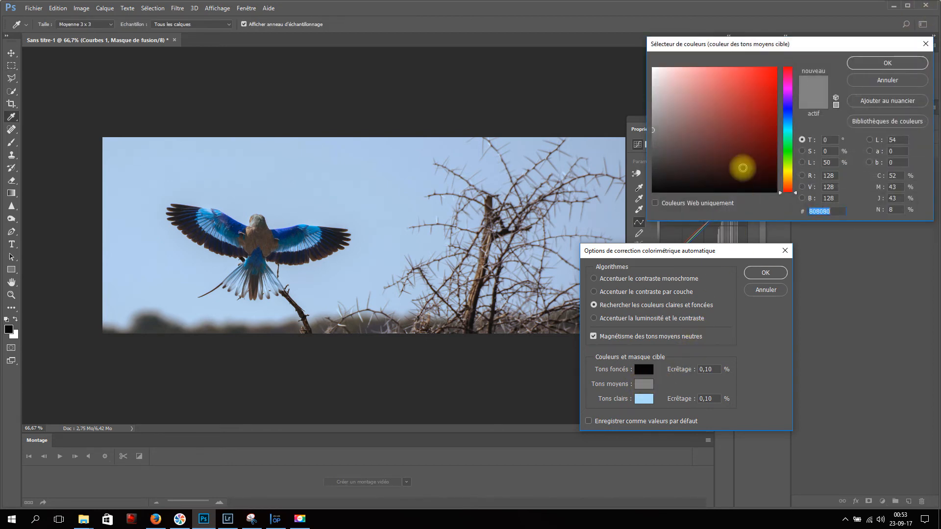
pyautogui.click(792, 121)
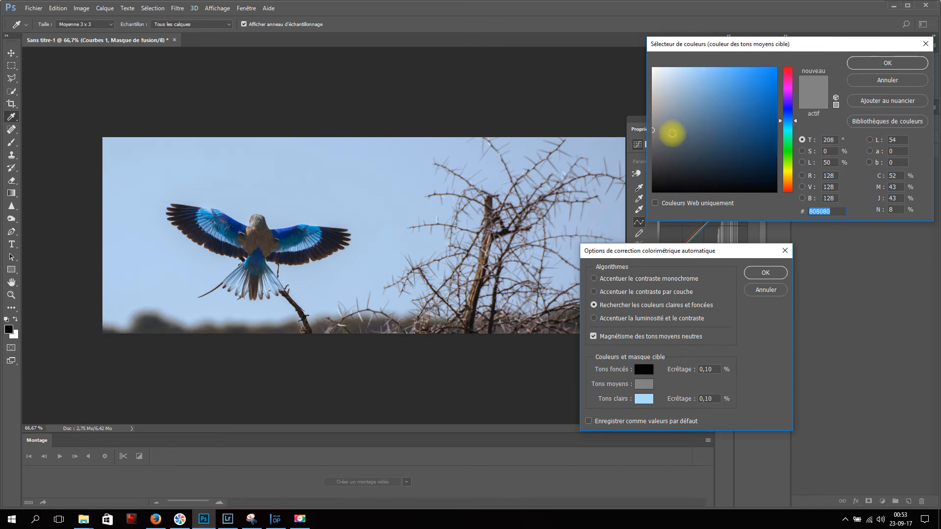
pyautogui.click(687, 130)
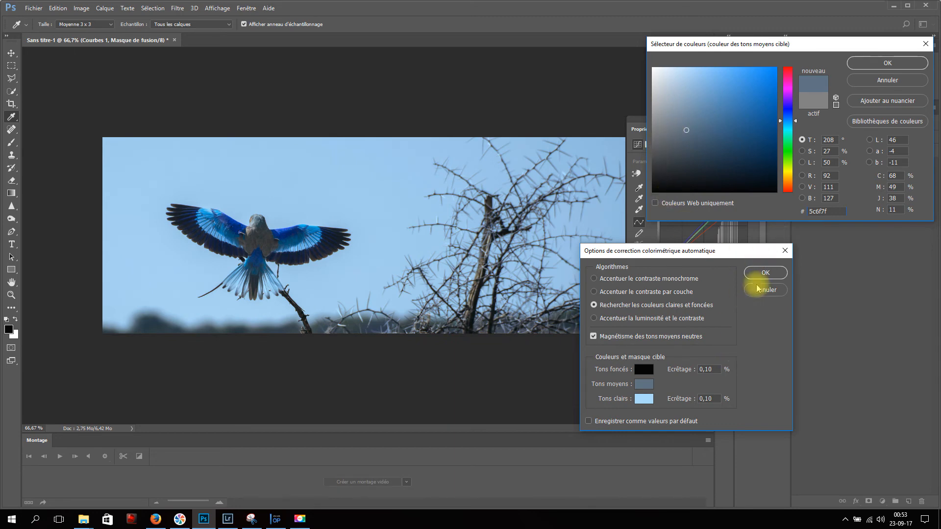
pyautogui.click(887, 62)
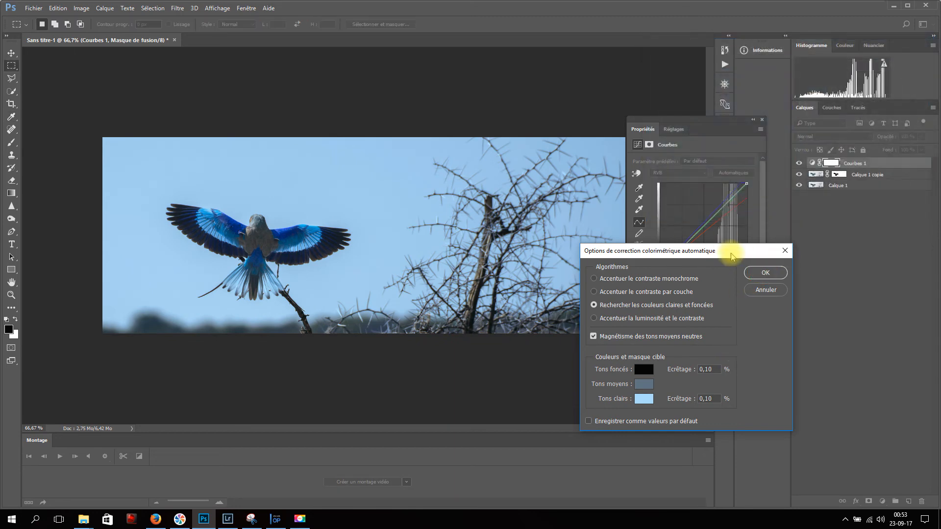
pyautogui.click(765, 271)
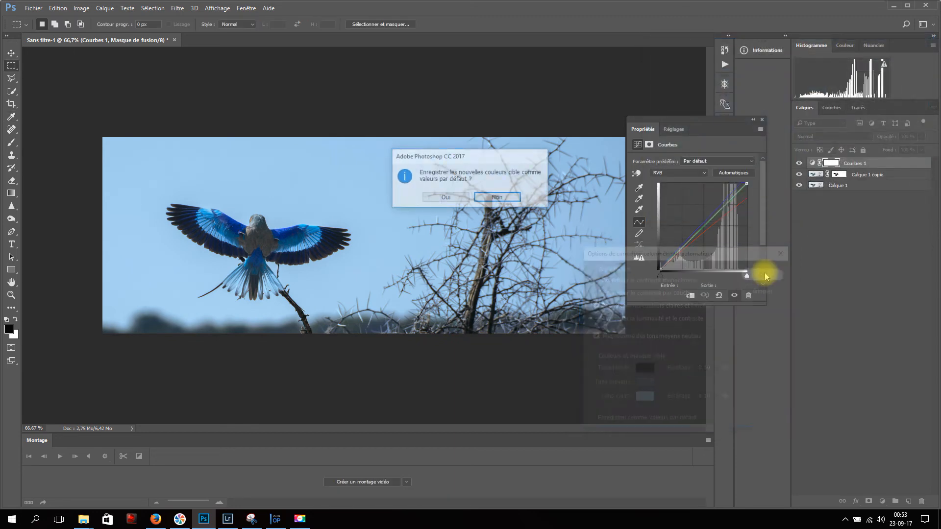
pyautogui.click(501, 198)
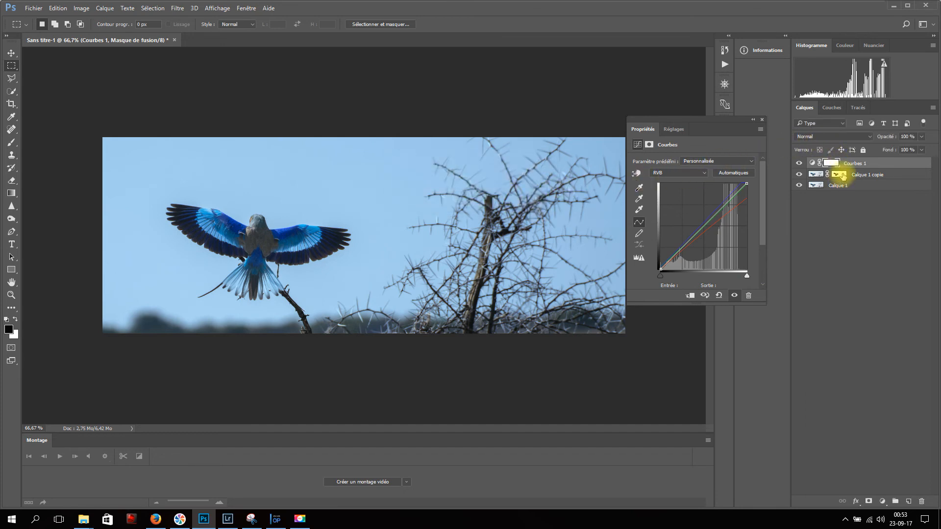
# Copy the complete layer mask of Calque 1 copie and paste it into the layer mask of the Courbes 1 adjustment layer
pyautogui.keyDown('alt'); pyautogui.click(839, 174); pyautogui.keyUp('alt')
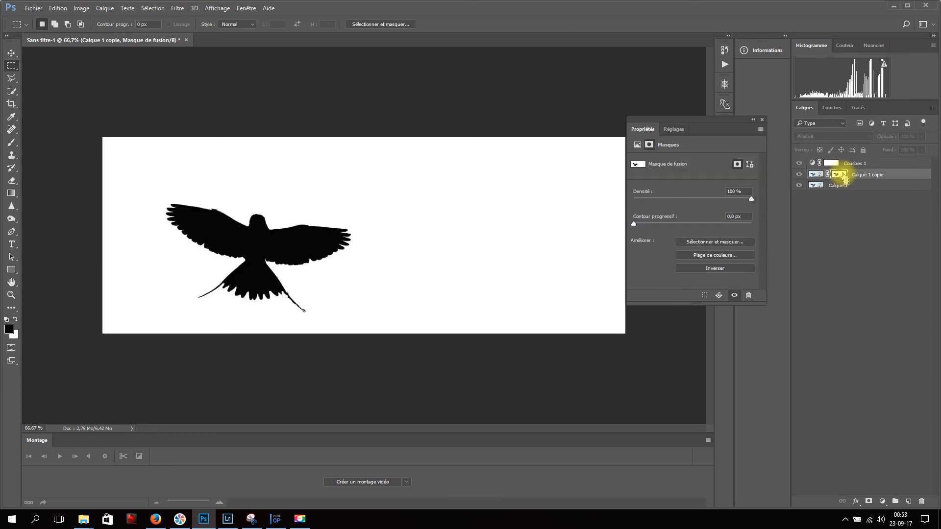
pyautogui.hotkey('ctrl', 'a')
pyautogui.hotkey('ctrl', 'c')
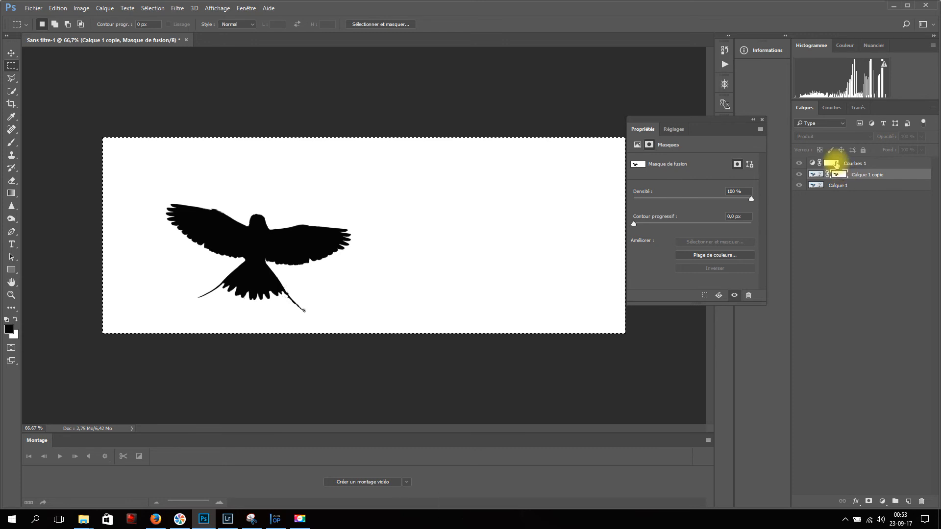
pyautogui.keyDown('alt'); pyautogui.click(836, 165); pyautogui.keyUp('alt')
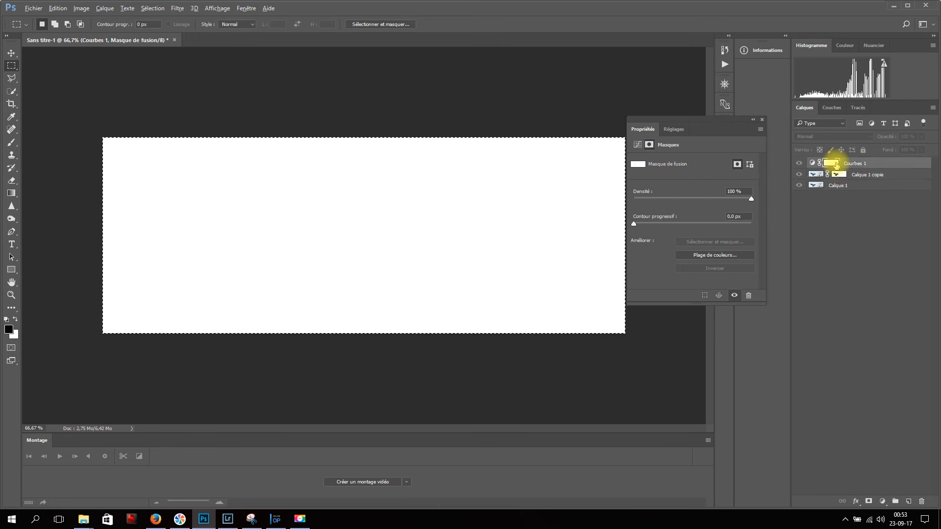
pyautogui.keyDown('alt'); pyautogui.click(837, 166); pyautogui.keyUp('alt')
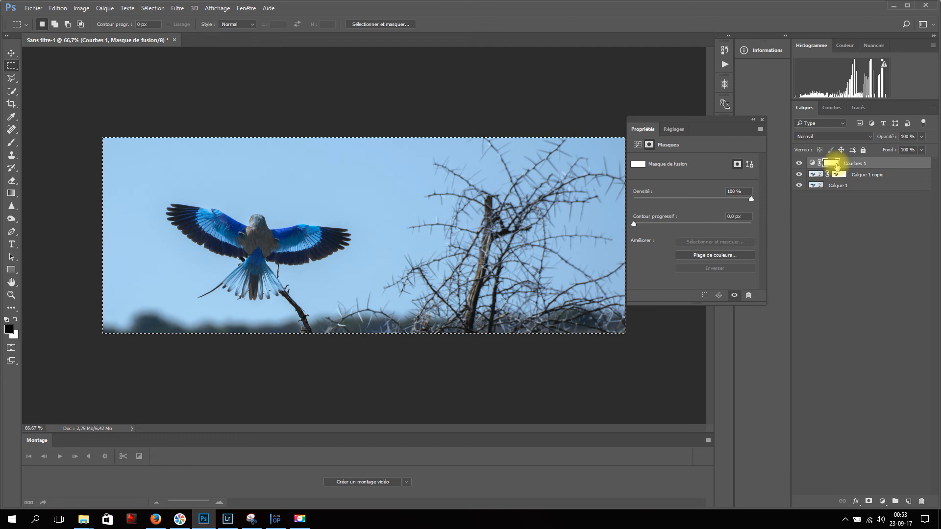
pyautogui.keyDown('alt'); pyautogui.click(837, 165); pyautogui.keyUp('alt')
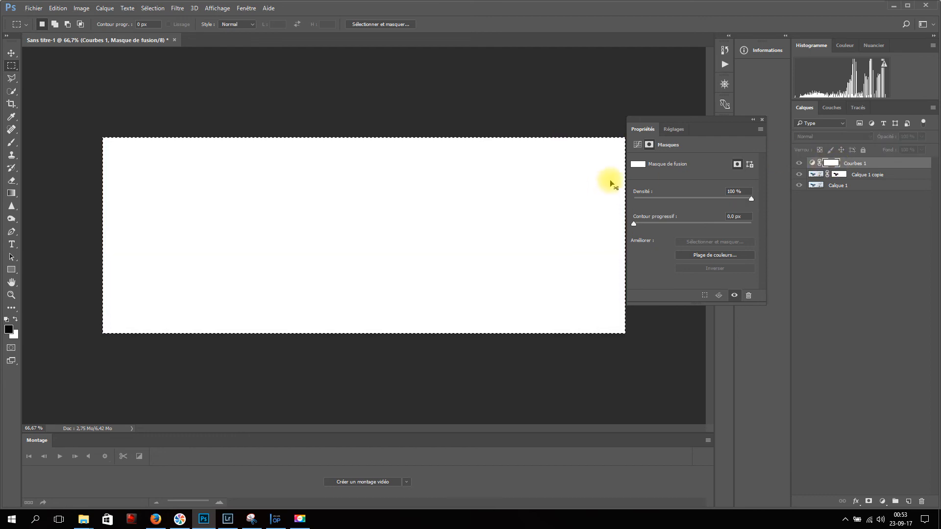
pyautogui.hotkey('ctrl', 'd')
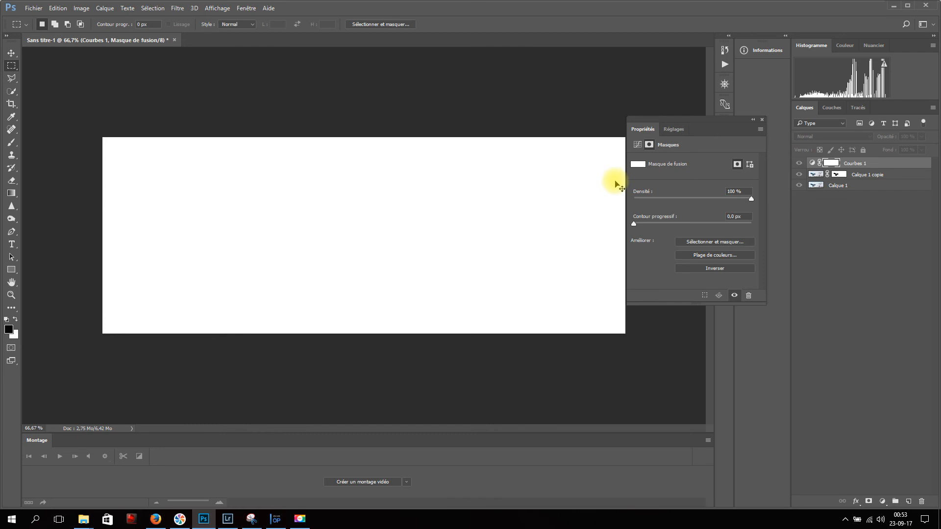
pyautogui.hotkey('ctrl', 'v')
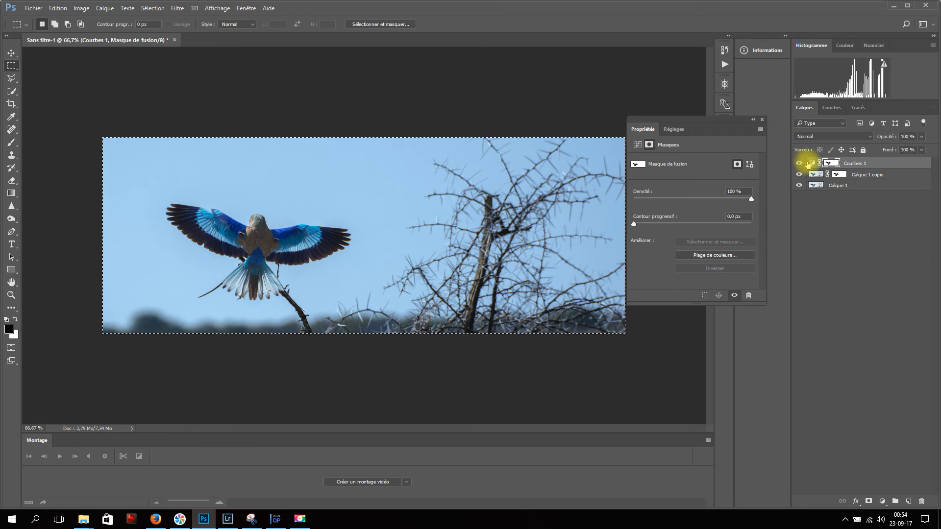
# Compare the image with and without the Courbes 1 adjustment layer to check its effect on the sky and the bird
pyautogui.click(812, 163)
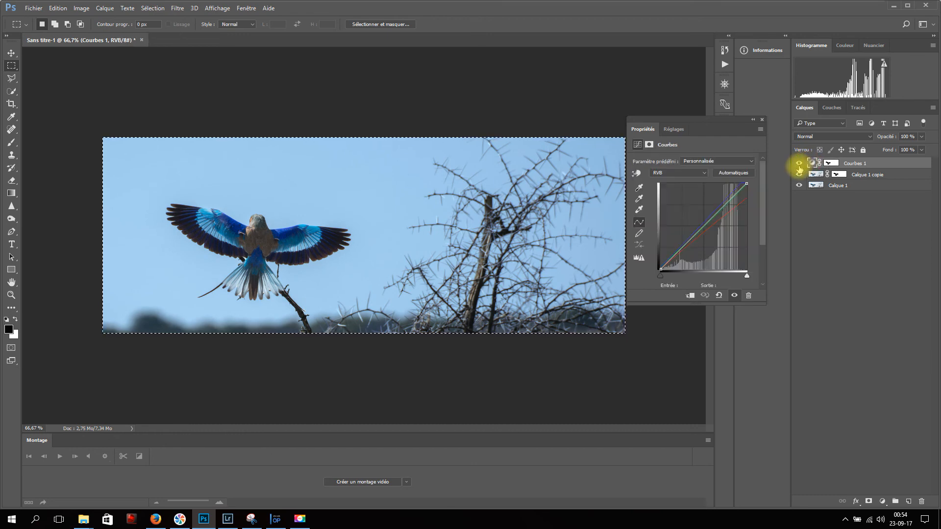
pyautogui.click(799, 163)
pyautogui.click(799, 164)
pyautogui.click(799, 164)
pyautogui.click(799, 164)
pyautogui.click(799, 163)
pyautogui.click(799, 164)
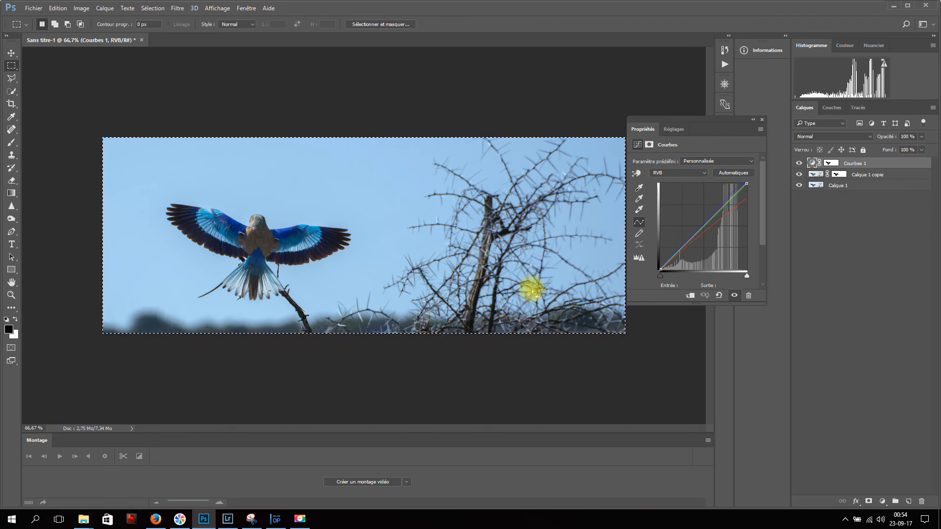
# Blend Courbes 1 out of the dark tones by splitting its This Layer shadow threshold to 50 / 131, and compare the result
pyautogui.doubleClick(911, 166)
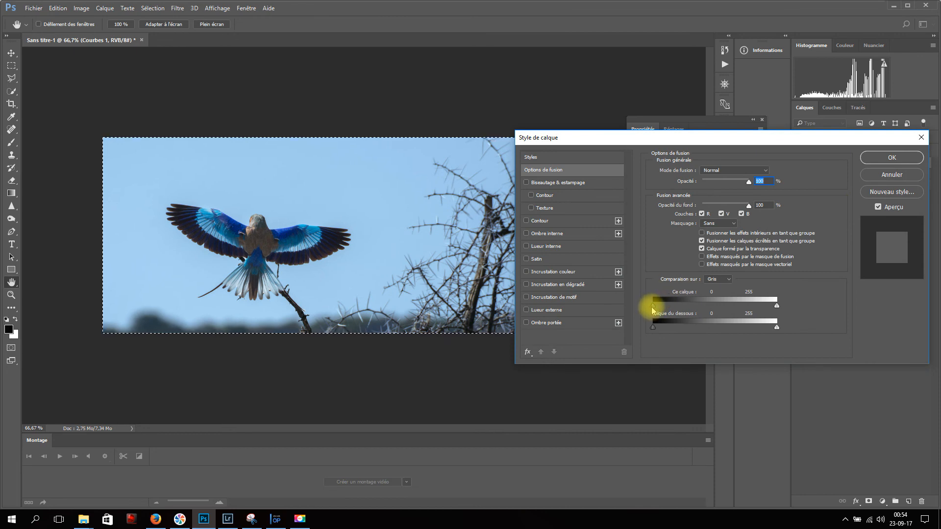
pyautogui.moveTo(654, 307); pyautogui.dragTo(679, 306)
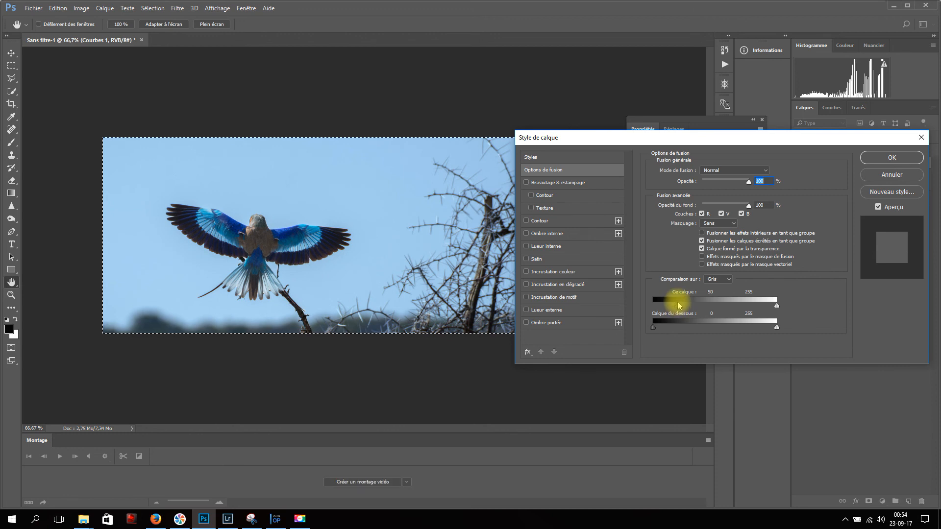
pyautogui.moveTo(679, 307); pyautogui.dragTo(719, 310)
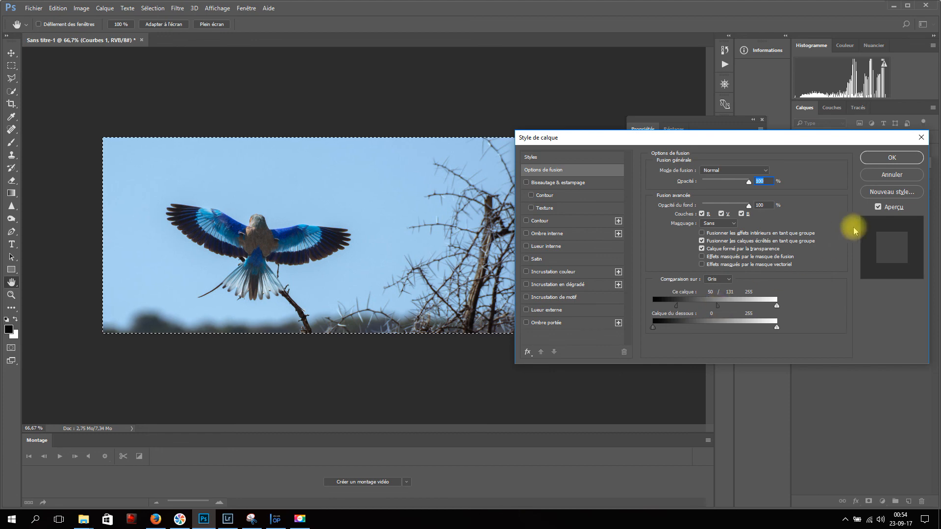
pyautogui.click(892, 157)
pyautogui.click(800, 163)
pyautogui.click(799, 164)
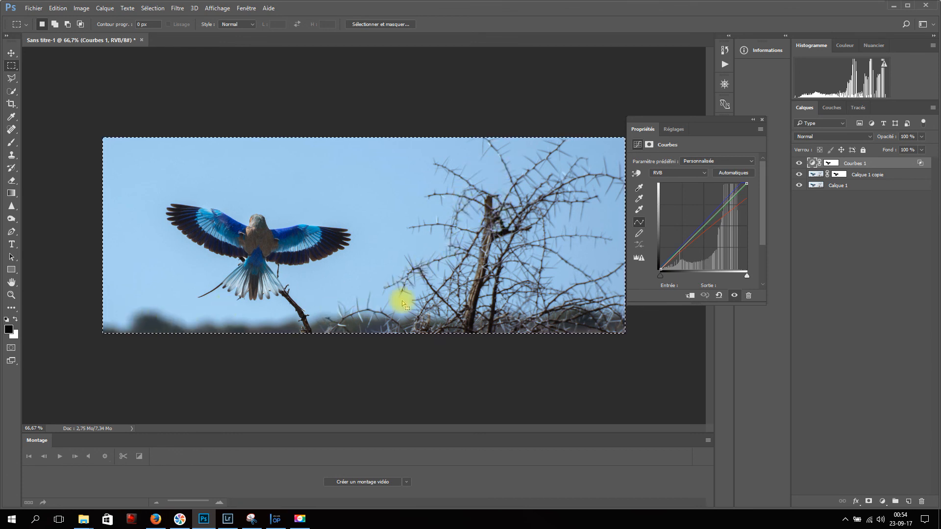
# Group Courbes 1 and Calque 1 copie together, and compare the image with and without the group
pyautogui.keyDown('shift'); pyautogui.click(898, 176); pyautogui.keyUp('shift')
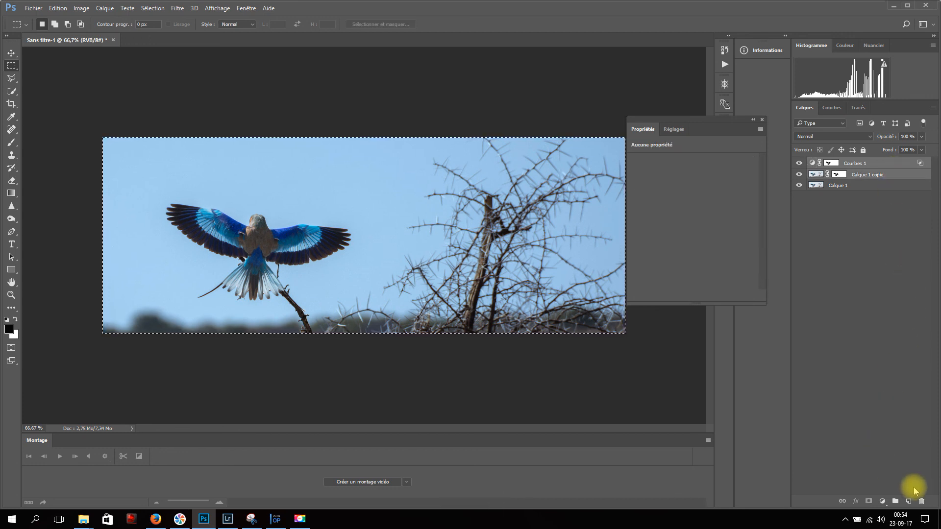
pyautogui.click(897, 501)
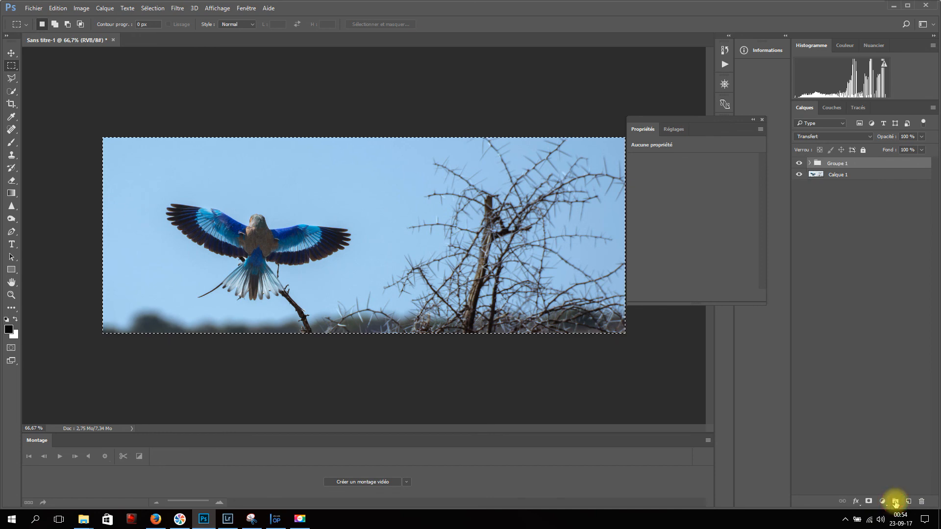
pyautogui.click(799, 163)
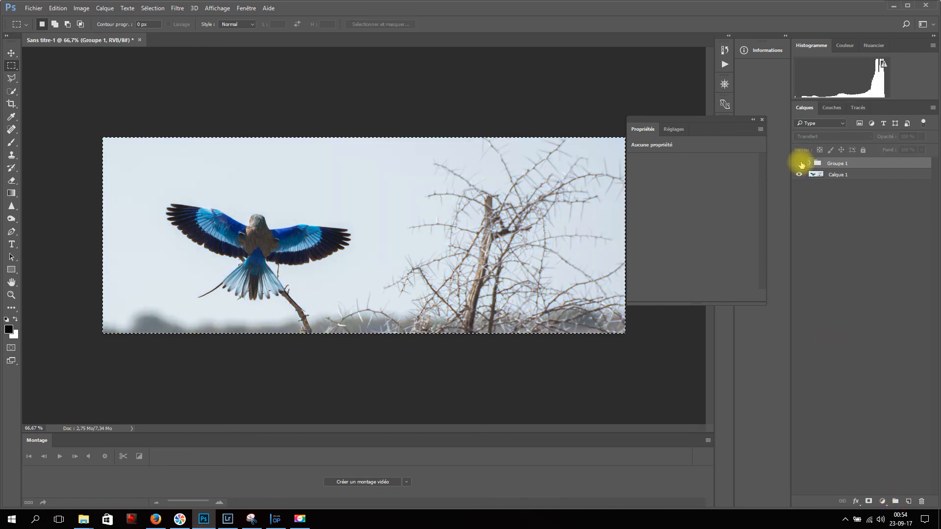
pyautogui.click(800, 164)
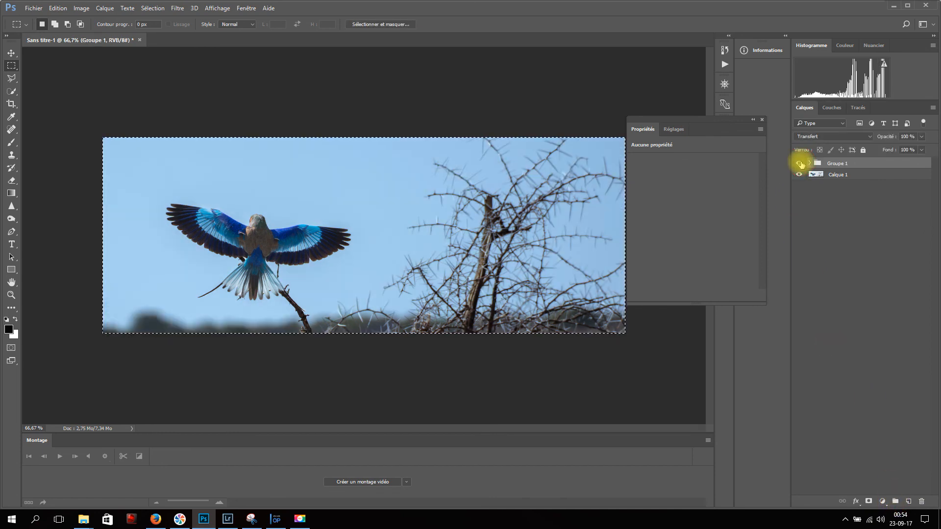
pyautogui.click(801, 163)
pyautogui.click(801, 164)
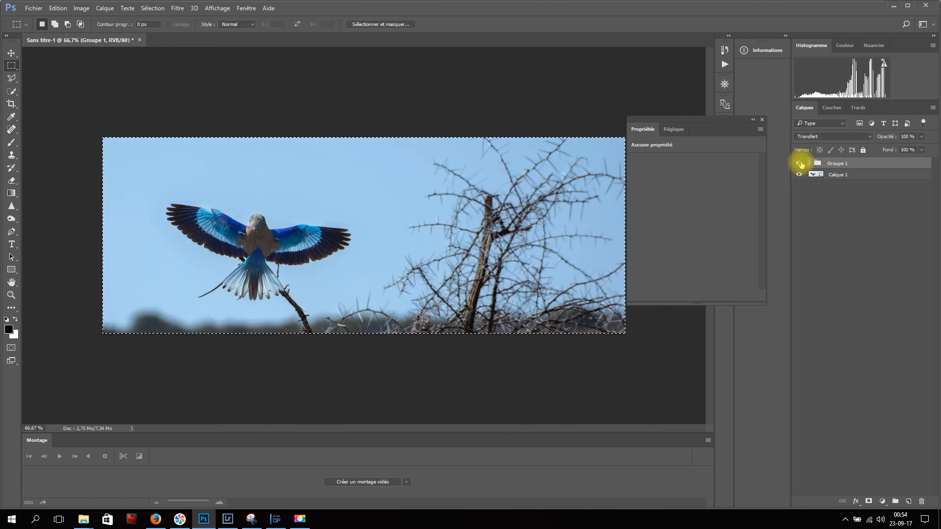